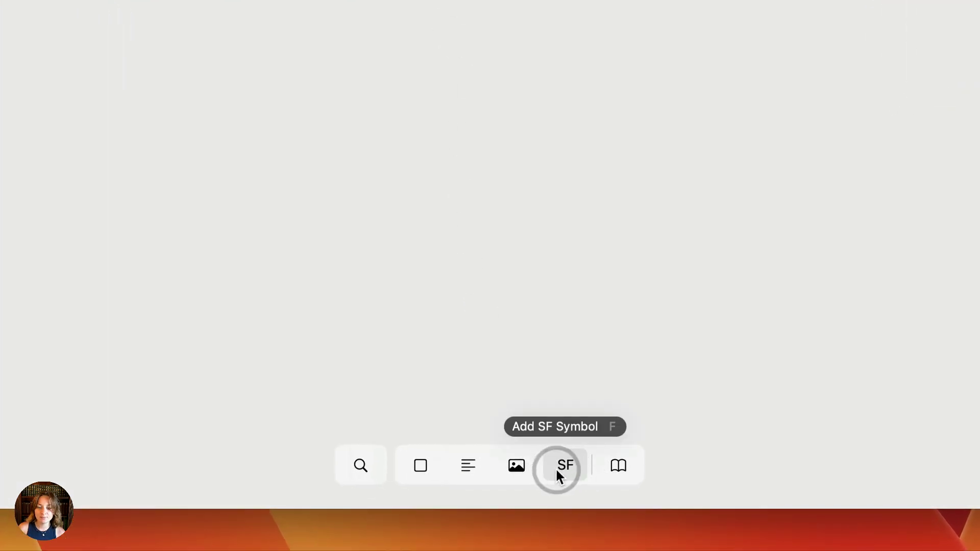
# - Place a 44 × 44 camera SF Symbol on the empty canvas and open the iOS controls library
pyautogui.click(555, 468)
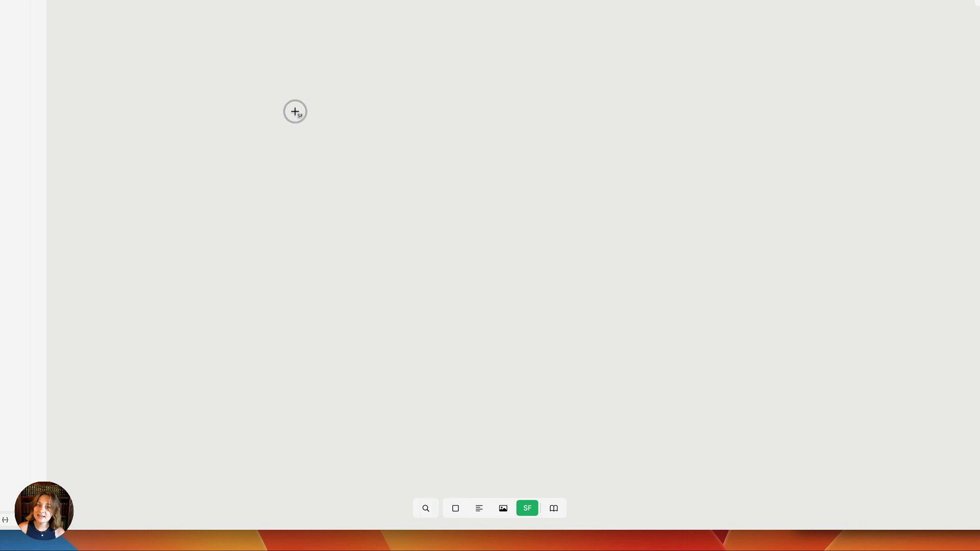
pyautogui.click(258, 104)
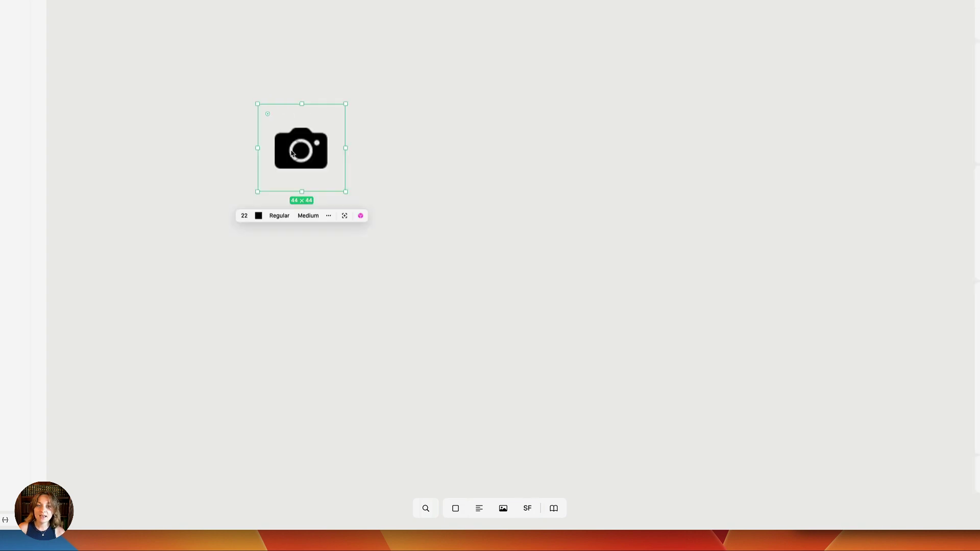
pyautogui.click(426, 509)
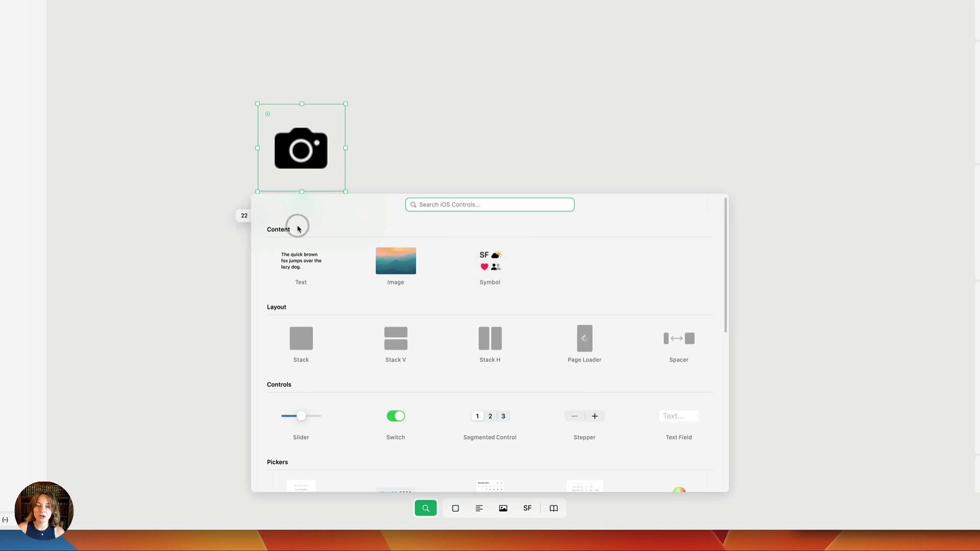
# - Place an atom symbol right of the camera, aligned in line with it
pyautogui.click(485, 263)
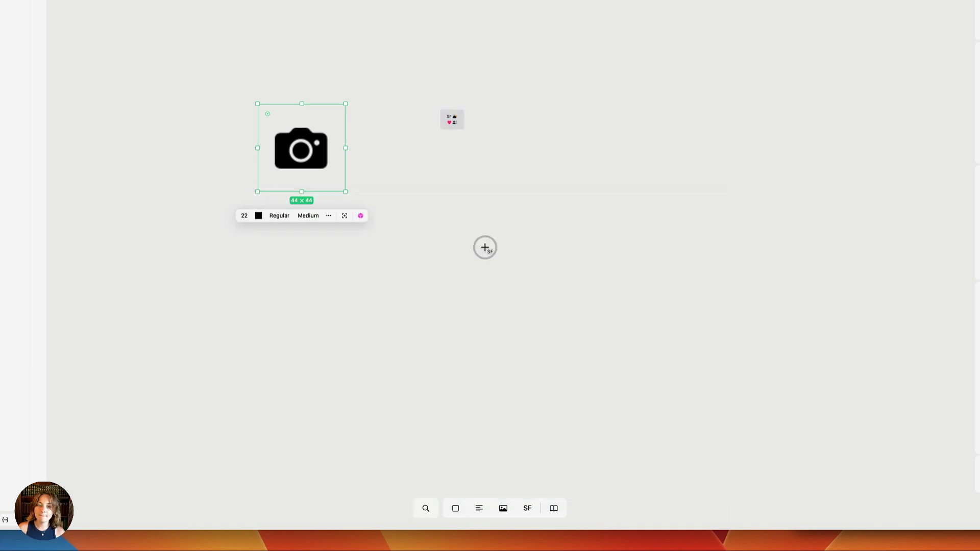
pyautogui.click(499, 134)
pyautogui.moveTo(503, 148); pyautogui.dragTo(524, 164)
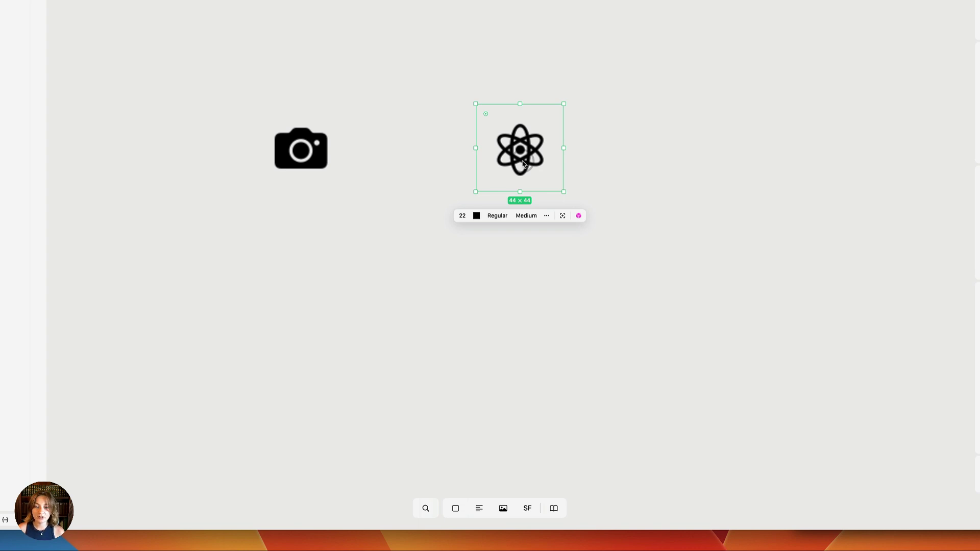
# - Place a peace symbol further right, line it up, then delete it
pyautogui.press('s')
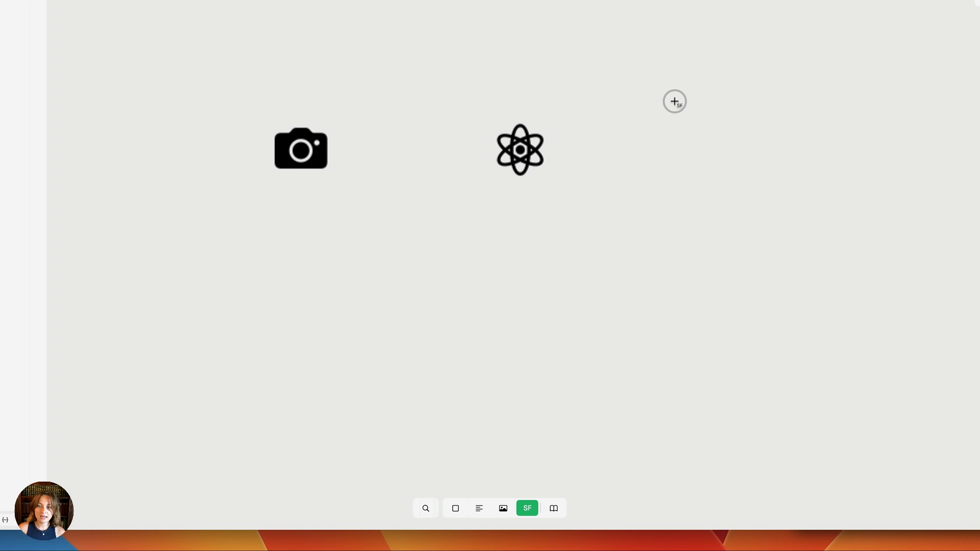
pyautogui.click(701, 107)
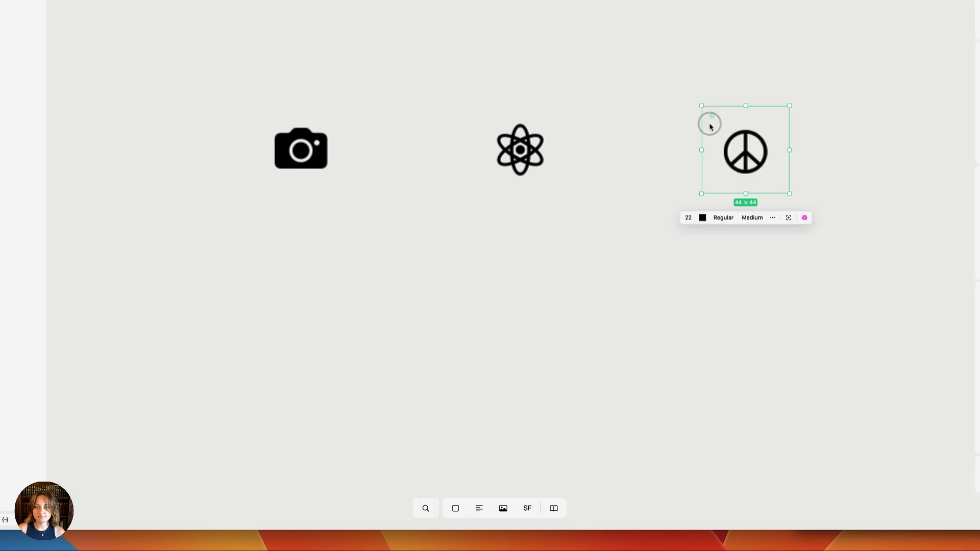
pyautogui.moveTo(721, 145); pyautogui.dragTo(741, 142)
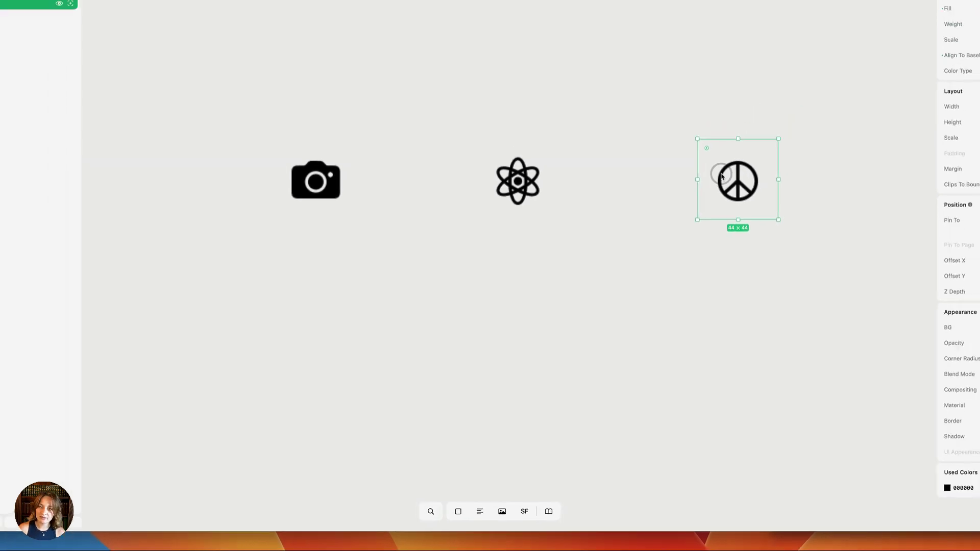
pyautogui.press('BackSpace')
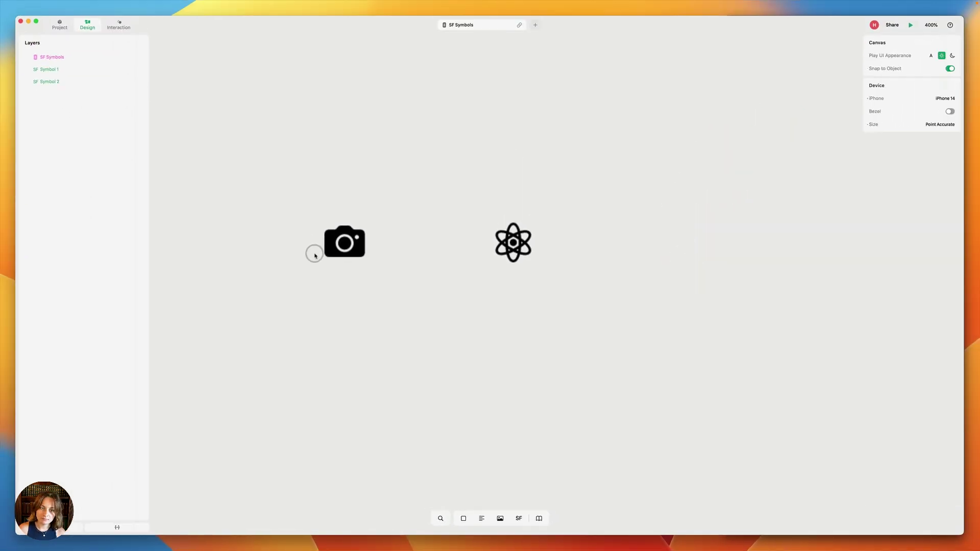
# - Delete the camera symbol and select the atom to show its size 22, Regular, Medium settings
pyautogui.click(323, 255)
pyautogui.press('BackSpace')
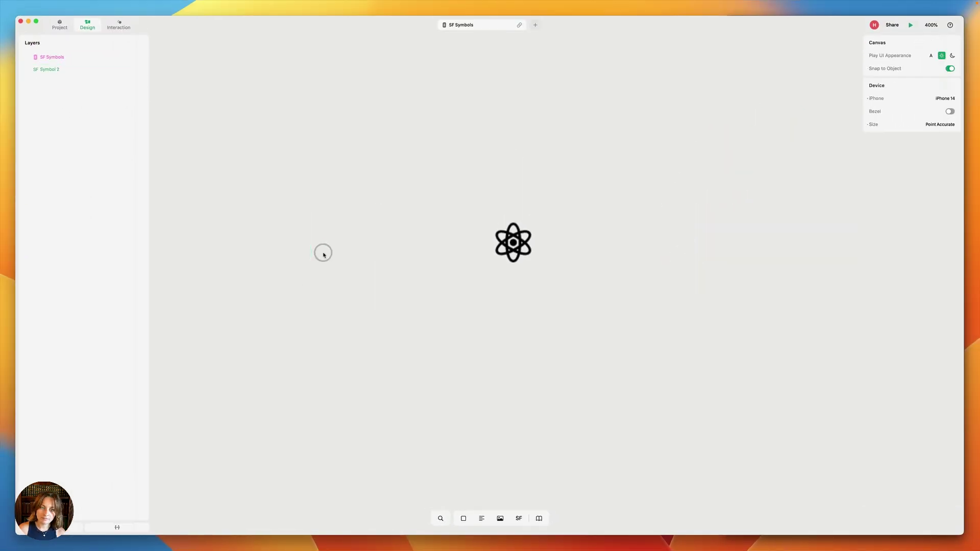
pyautogui.click(518, 248)
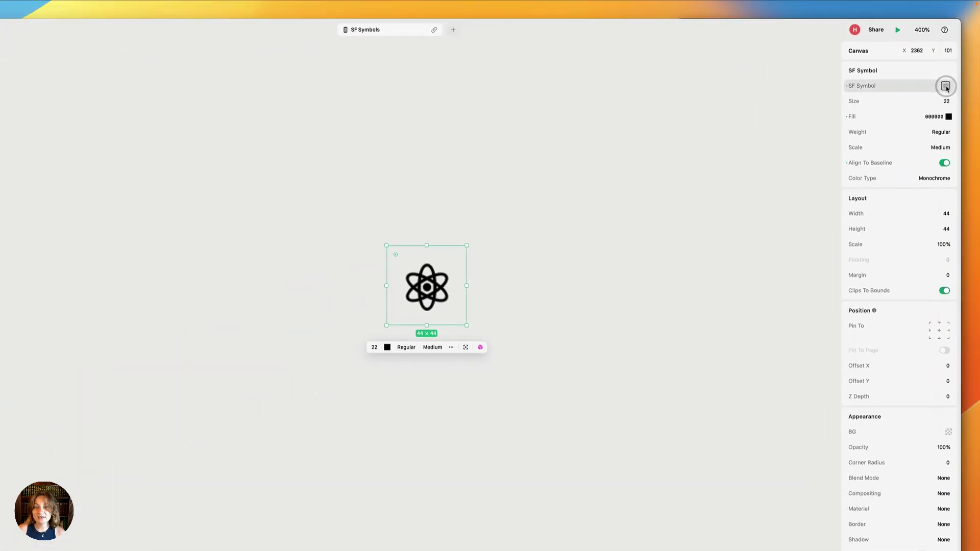
# - Swap the atom for the figure.highintensity running figure from the Human category
pyautogui.click(945, 87)
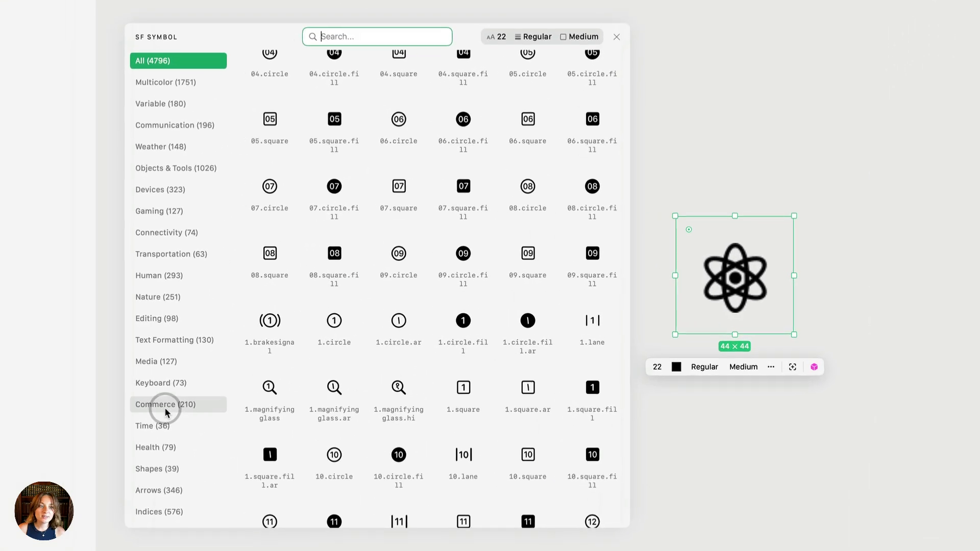
pyautogui.scroll(-2, 43, 371)
pyautogui.scroll(2, 43, 371)
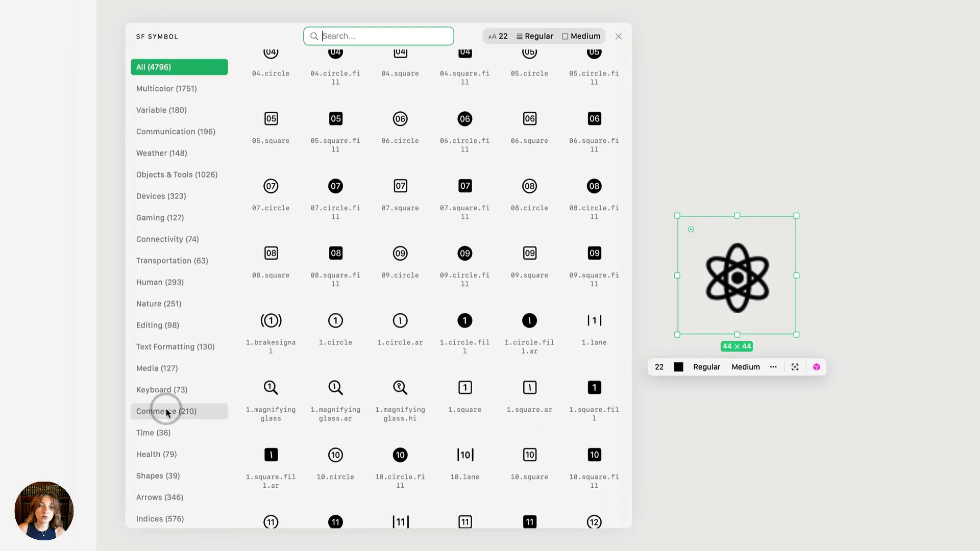
pyautogui.scroll(-1, 166, 413)
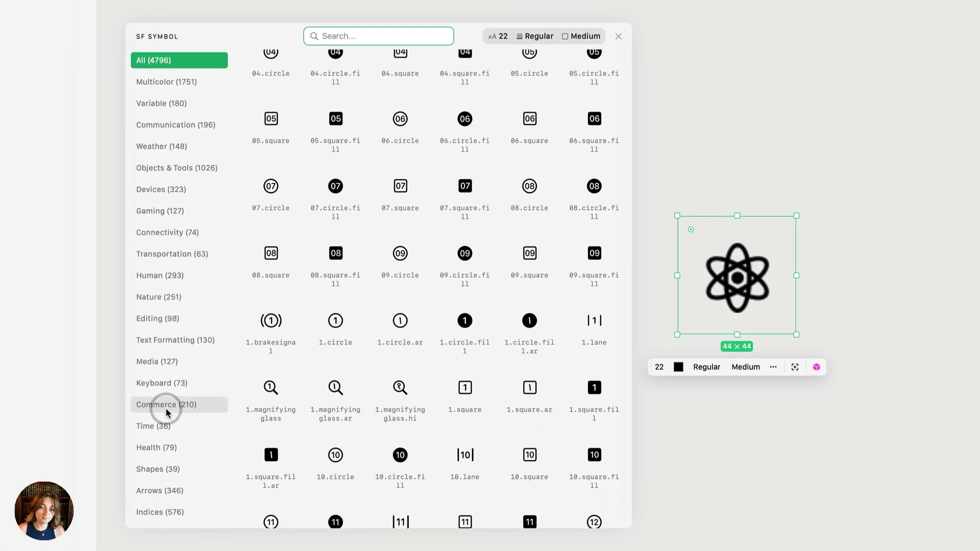
pyautogui.scroll(-2, 167, 412)
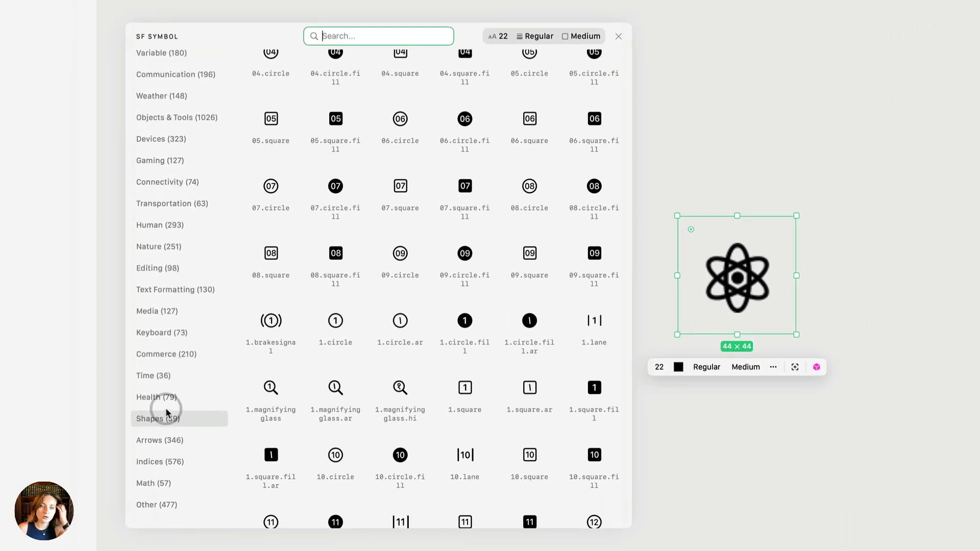
pyautogui.click(160, 228)
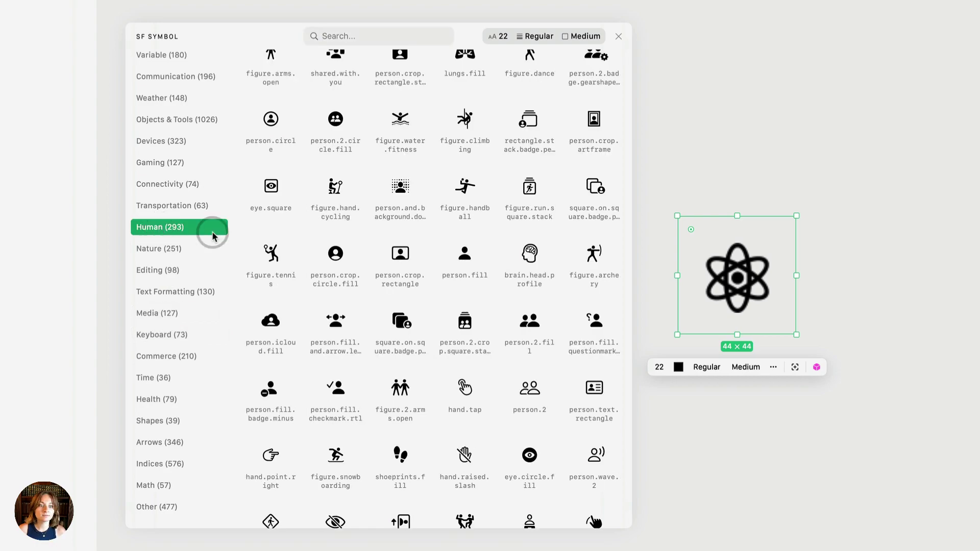
pyautogui.scroll(10, 320, 262)
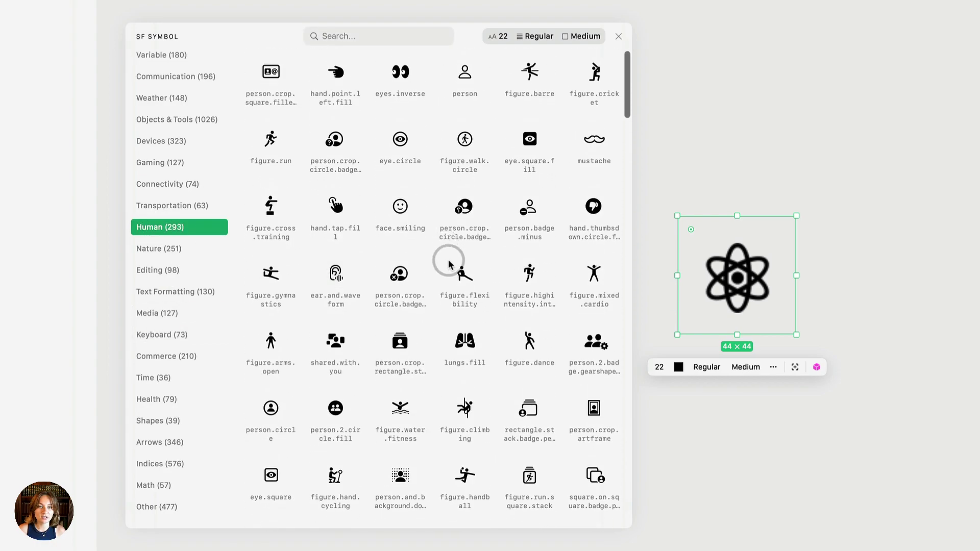
pyautogui.click(464, 278)
pyautogui.click(400, 209)
pyautogui.click(578, 205)
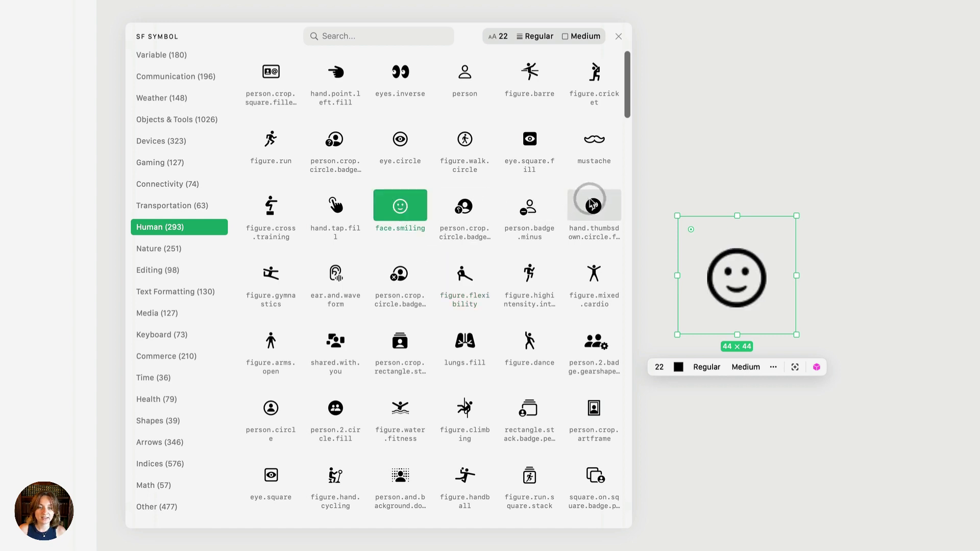
pyautogui.click(530, 277)
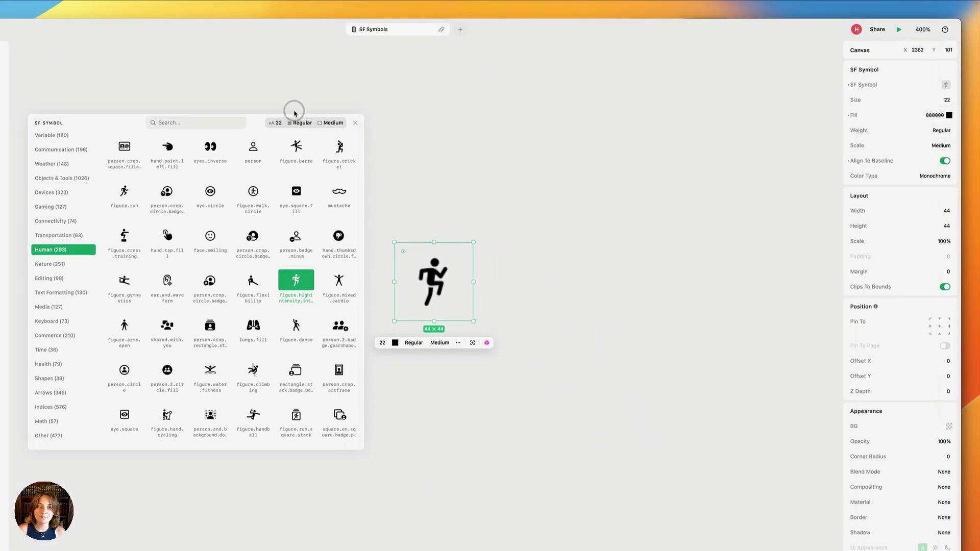
# - Set the running figure to Ultralight weight at size 22 and close the symbol picker
pyautogui.click(280, 123)
pyautogui.click(284, 207)
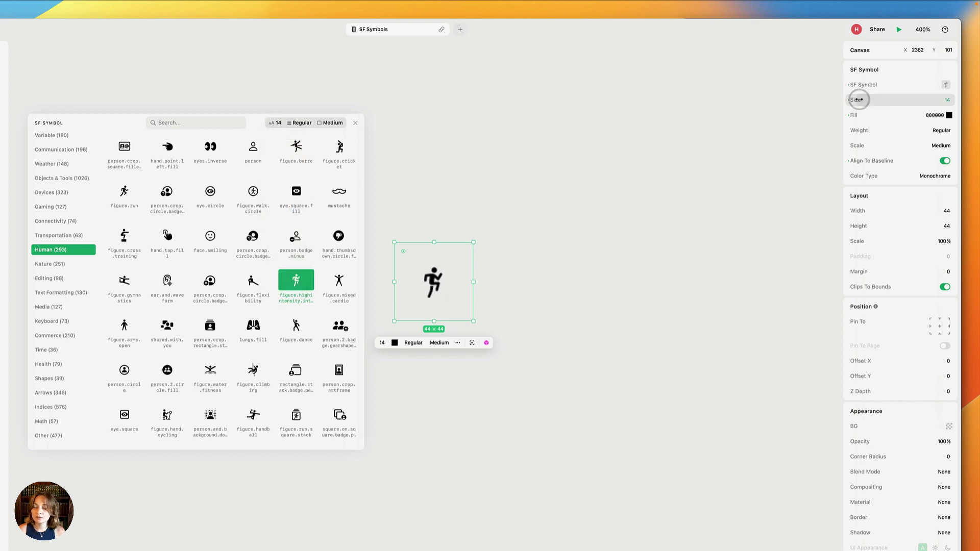
pyautogui.moveTo(858, 100); pyautogui.dragTo(812, 134)
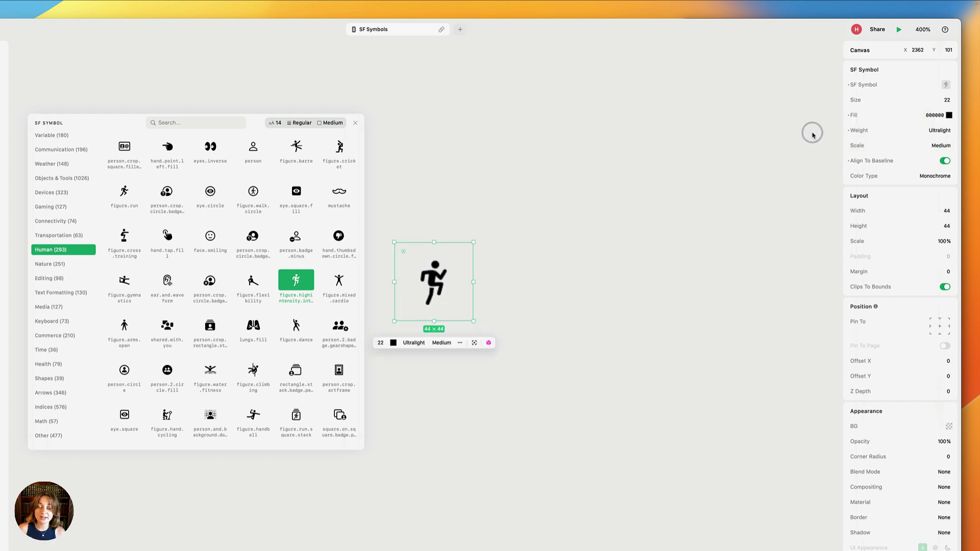
pyautogui.click(354, 123)
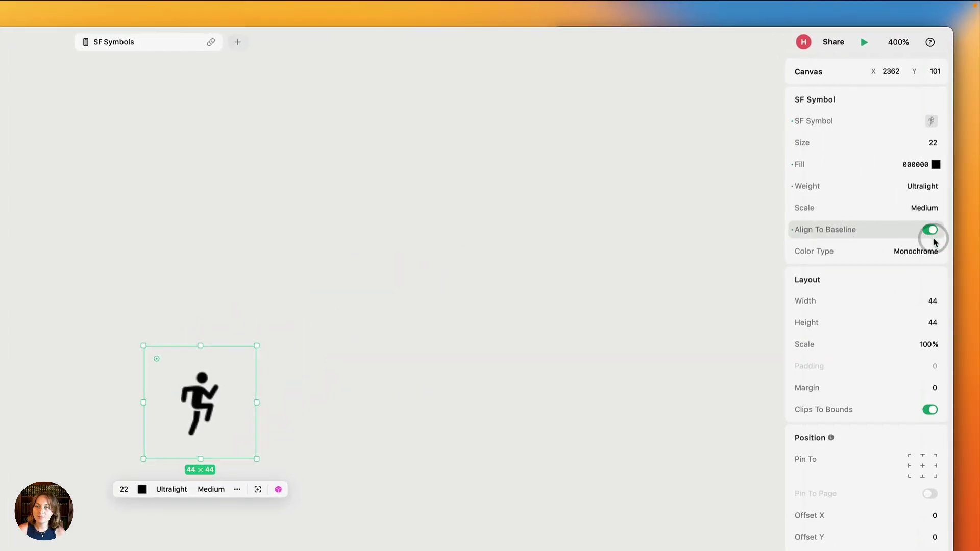
# - Toggle the running figure's Align To Baseline setting and back again
pyautogui.click(931, 232)
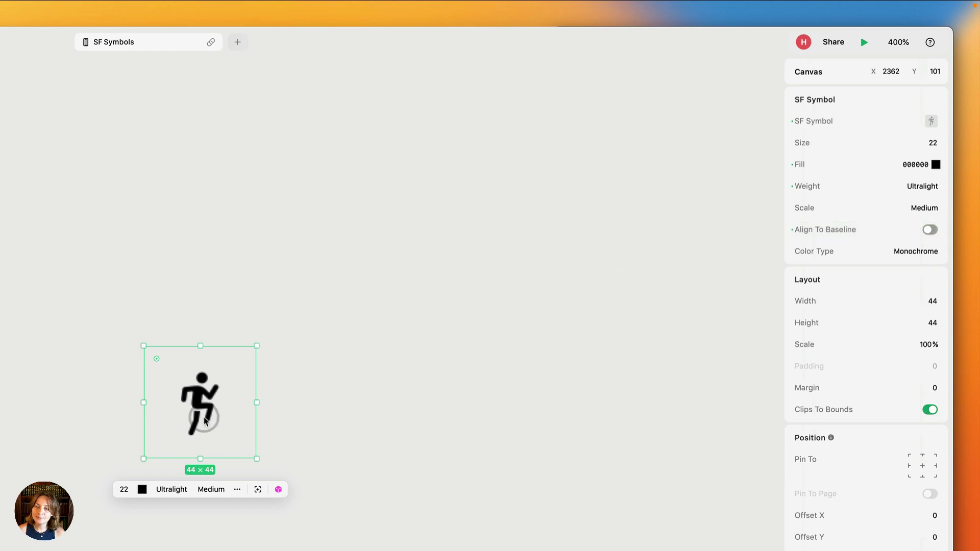
pyautogui.click(929, 231)
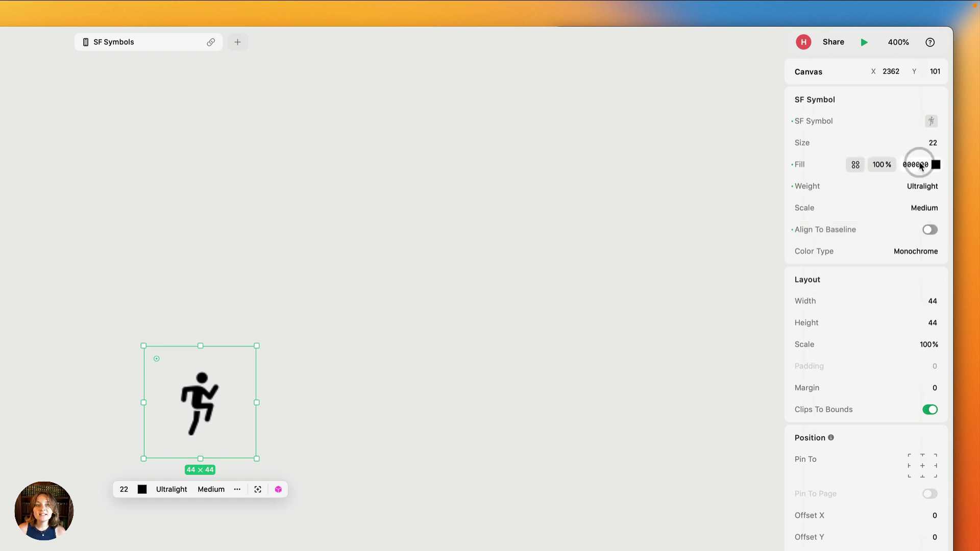
# - Change the running figure's fill from black to blue 3068DB in the Color Picker
pyautogui.scroll(5, 317, 403)
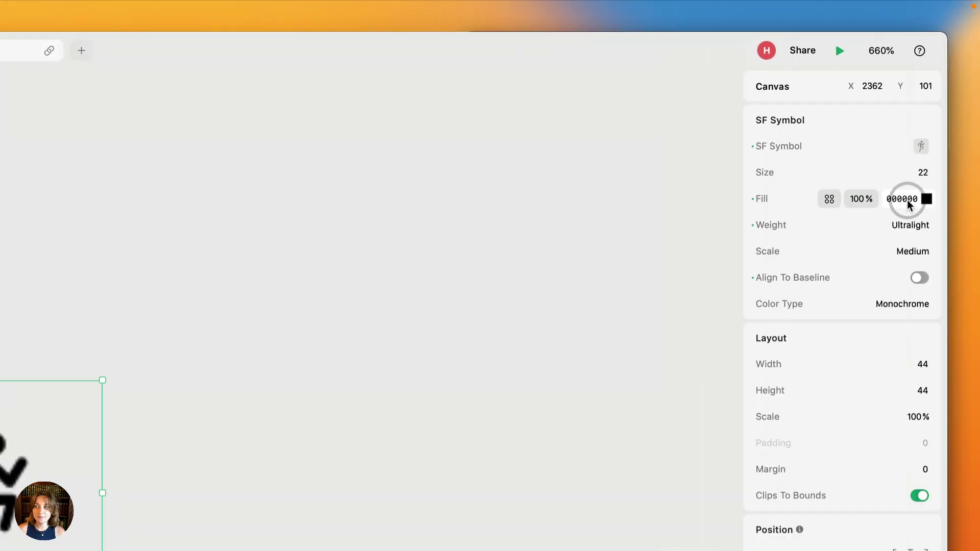
pyautogui.click(907, 205)
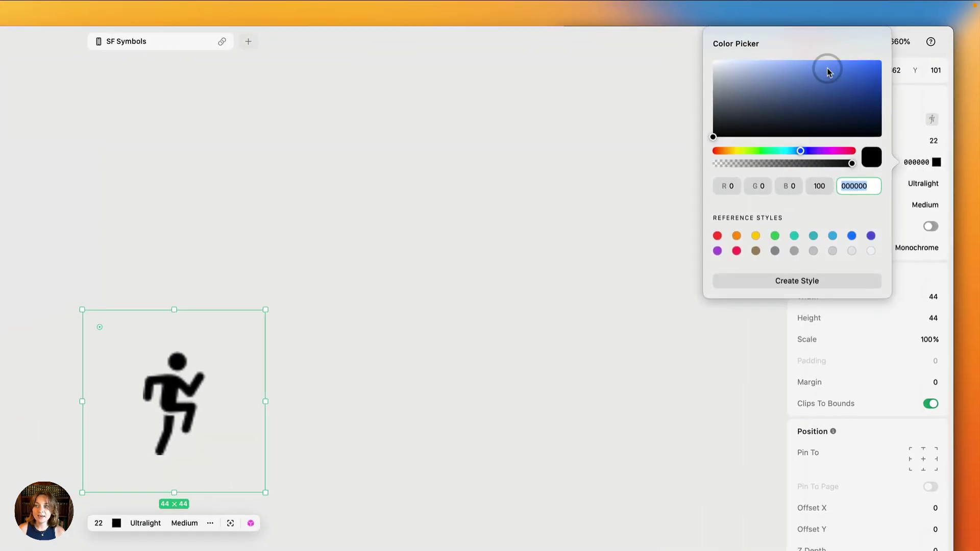
pyautogui.moveTo(828, 70)
pyautogui.mouseDown()
pyautogui.moveTo(807, 88)
pyautogui.moveTo(808, 66)
pyautogui.moveTo(843, 71)
pyautogui.mouseUp()
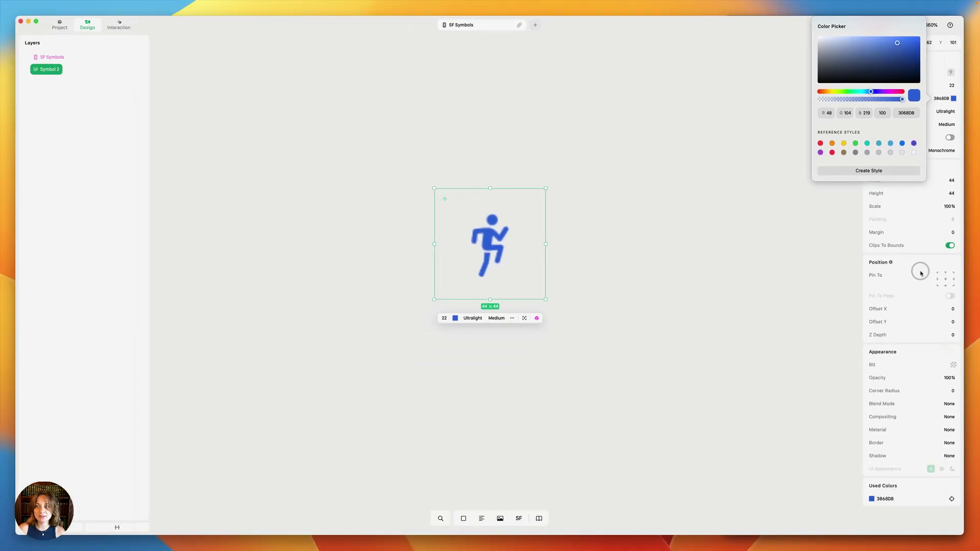
pyautogui.click(931, 93)
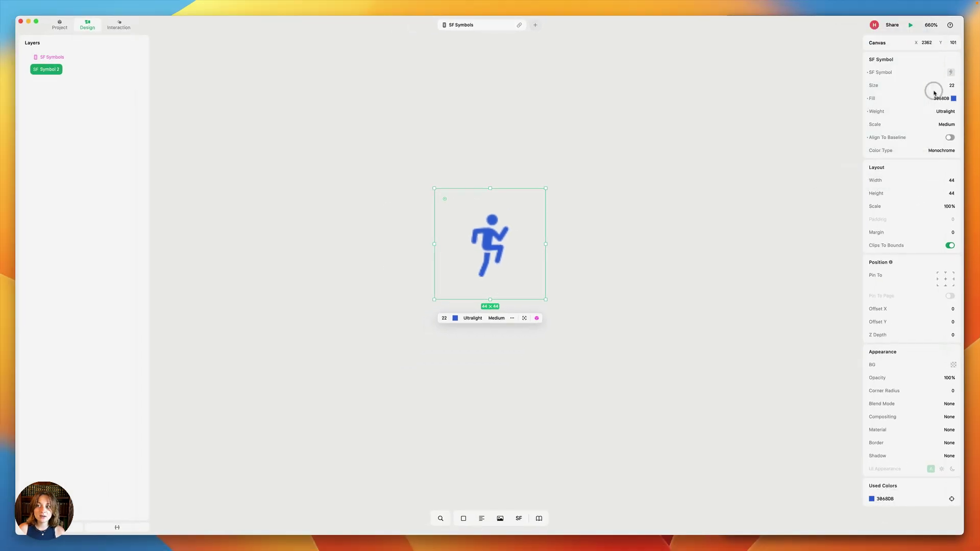
pyautogui.moveTo(904, 105)
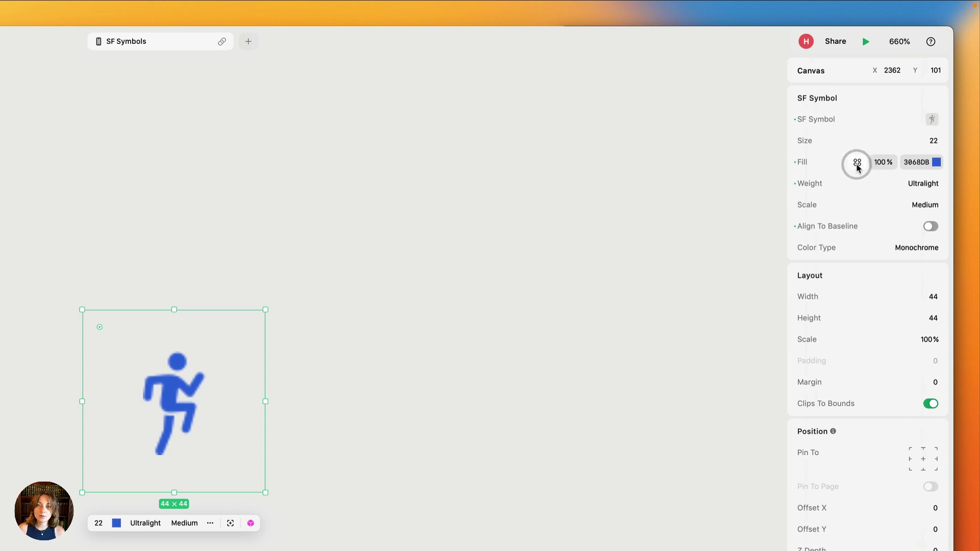
# - Set the running figure's fill to the preset Pink system colour
pyautogui.click(857, 164)
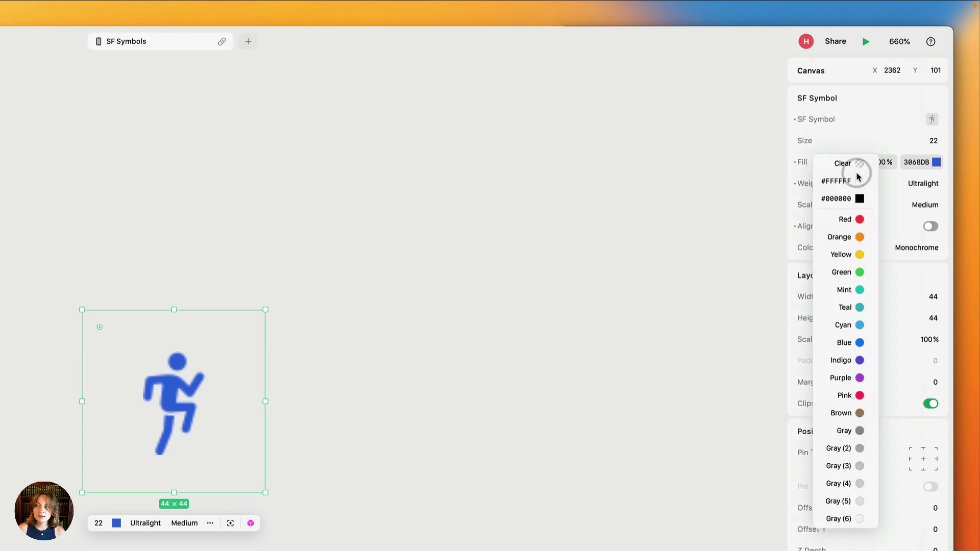
pyautogui.click(858, 394)
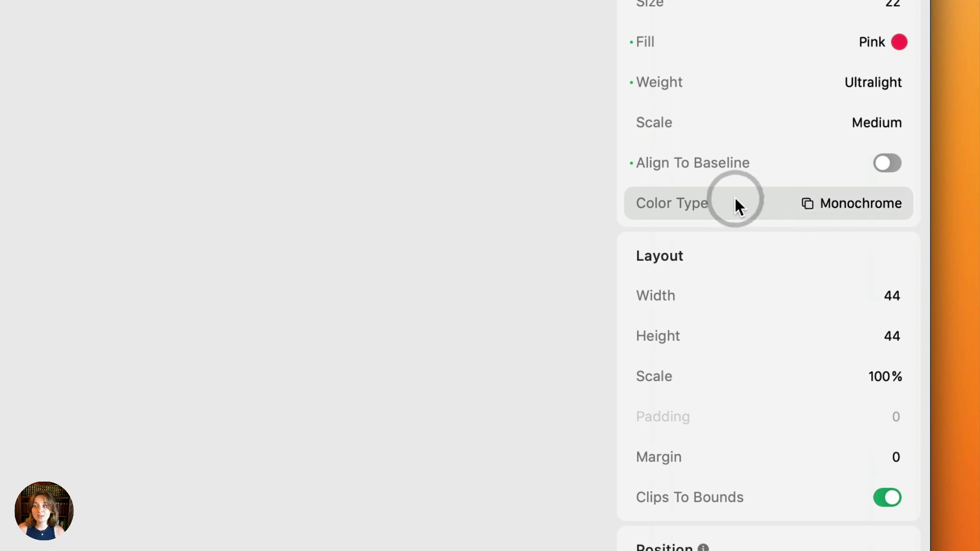
# - Show the Color Type popover: Monochrome rendering, Pink colour, Variable Fill off
pyautogui.click(851, 207)
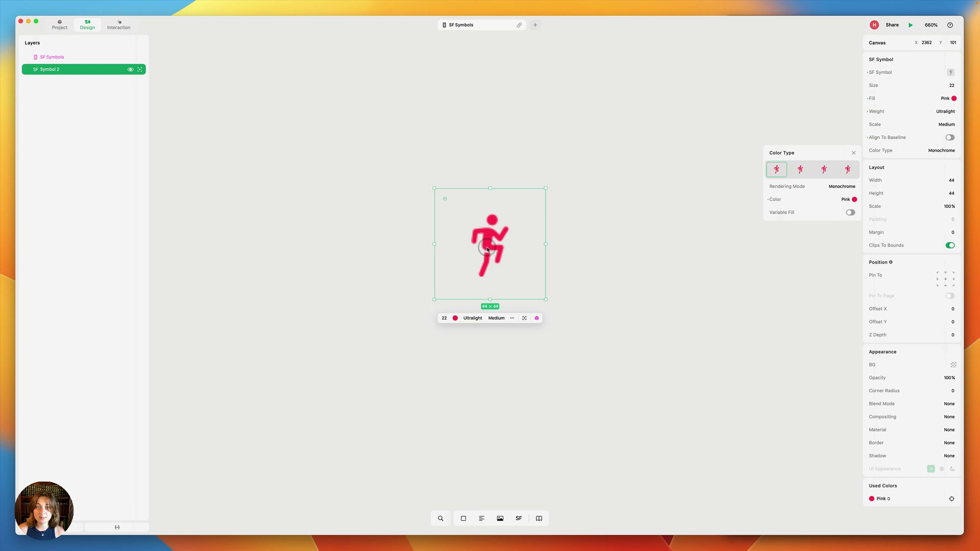
# - Replace the running figure with windshield.front.and.wiper from the Multicolor category
pyautogui.doubleClick(487, 249)
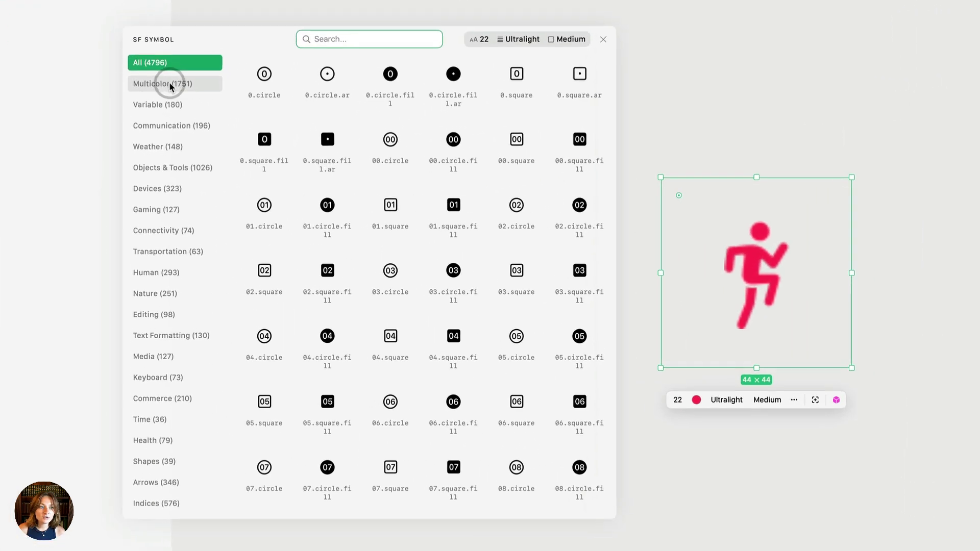
pyautogui.click(144, 115)
pyautogui.scroll(-2, 145, 407)
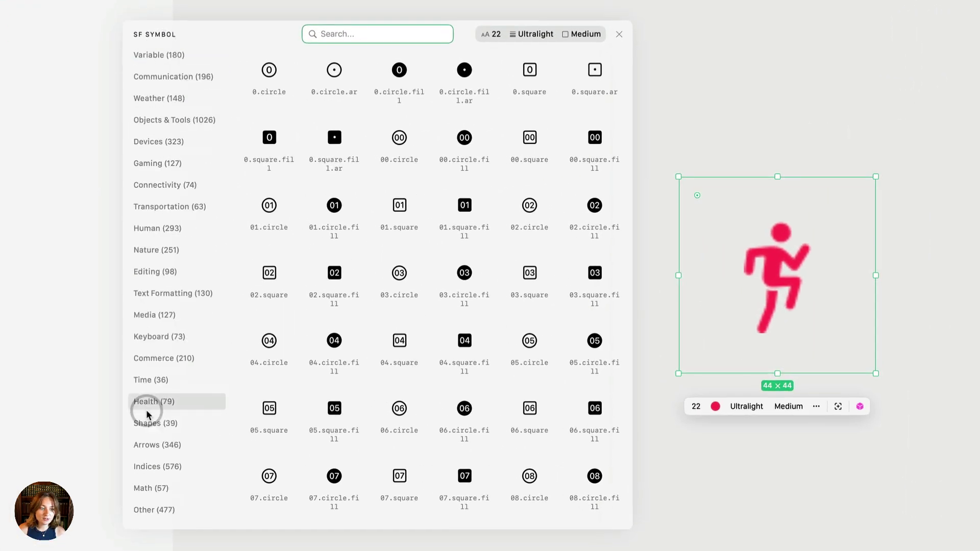
pyautogui.scroll(2, 148, 415)
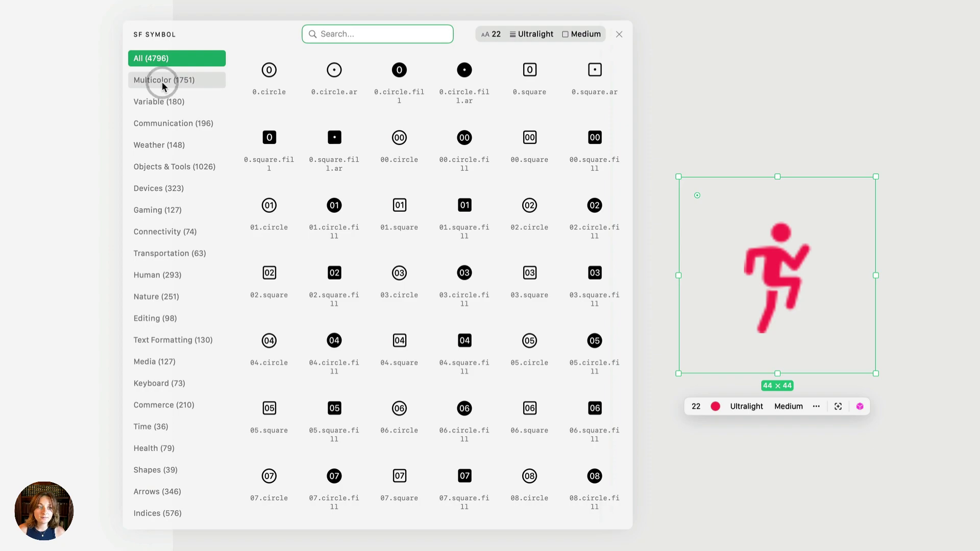
pyautogui.click(163, 82)
pyautogui.scroll(10, 379, 368)
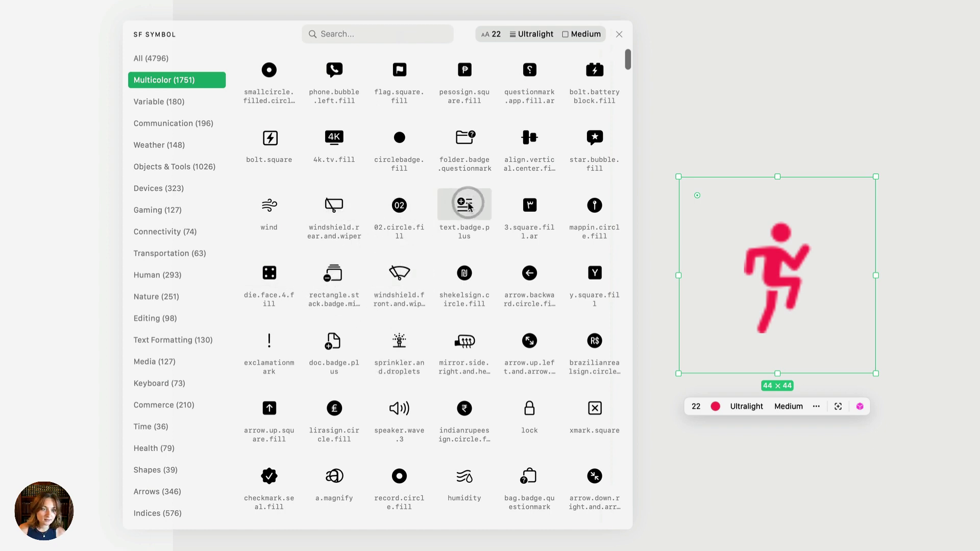
pyautogui.click(403, 275)
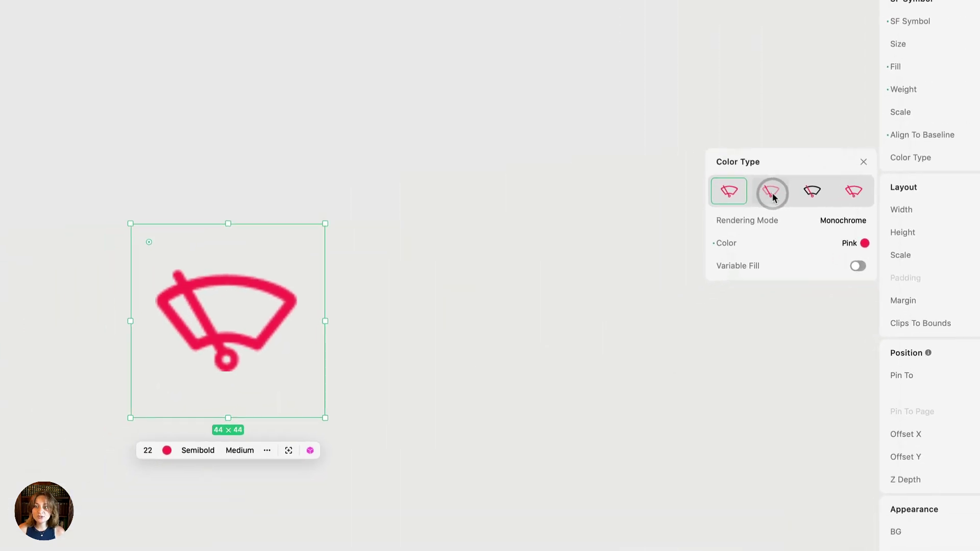
# - Switch the wiper symbol to Hierarchical, then to Palette rendering with a pink needle and black arc
pyautogui.click(771, 193)
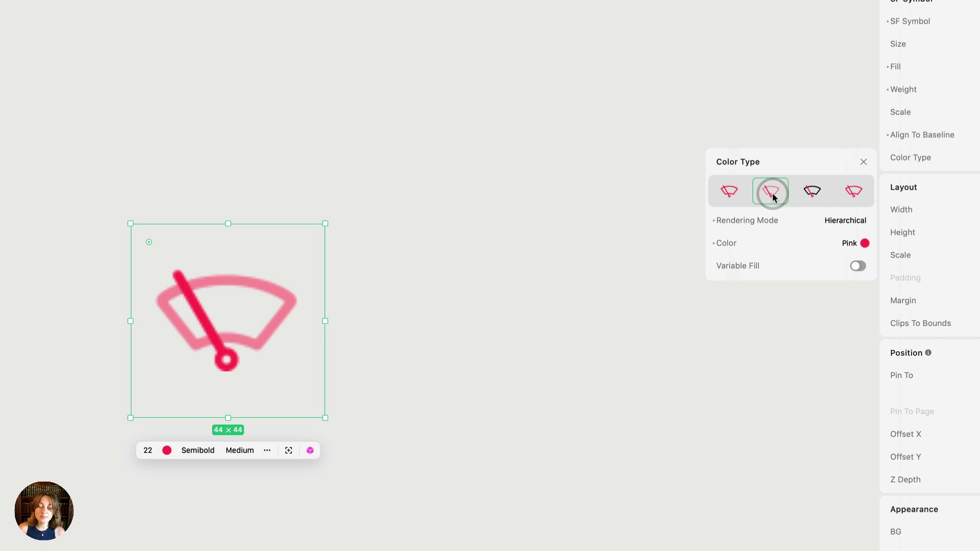
pyautogui.click(814, 197)
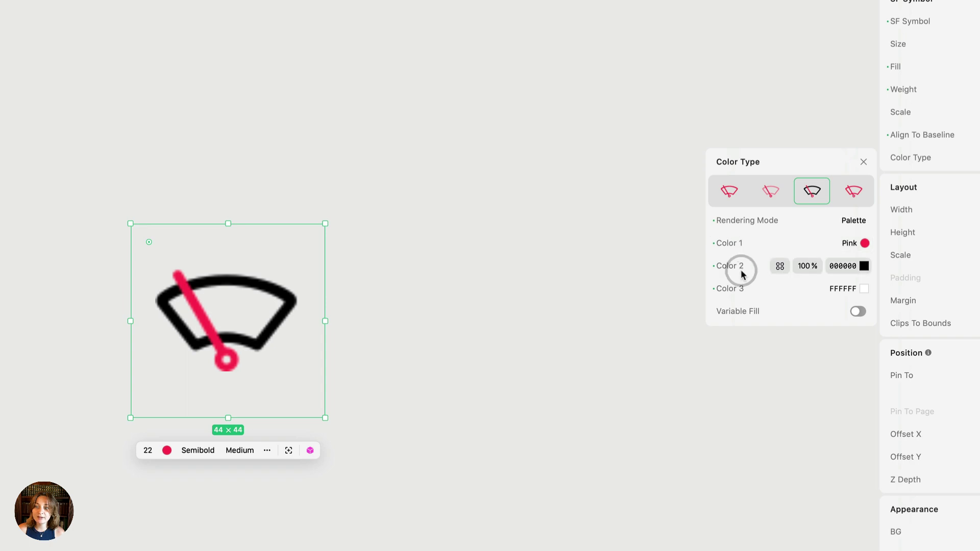
# - Try Green, then Indigo for the wiper's Color 2, then switch it to orange Multicolor rendering
pyautogui.click(778, 266)
pyautogui.click(782, 345)
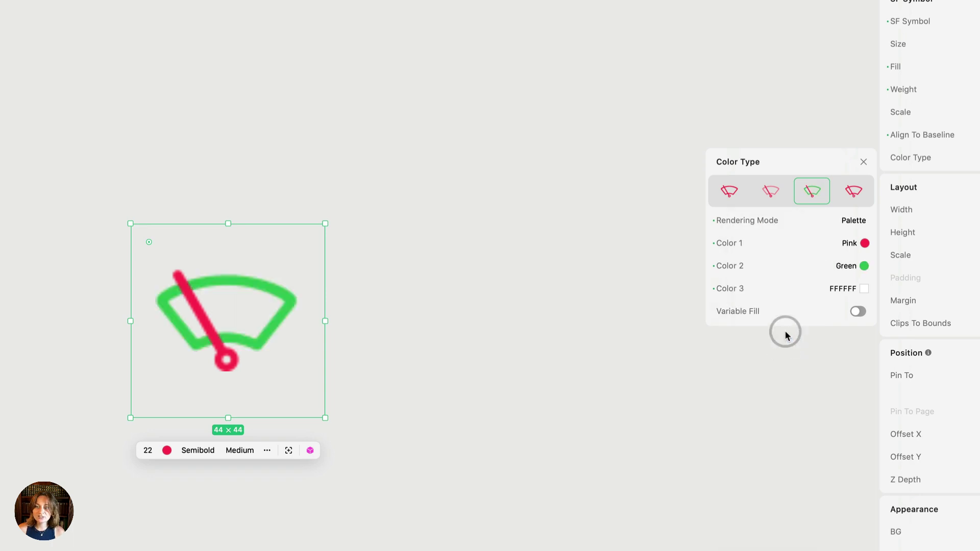
pyautogui.moveTo(771, 268)
pyautogui.mouseDown()
pyautogui.moveTo(836, 264)
pyautogui.moveTo(778, 265)
pyautogui.moveTo(800, 267)
pyautogui.moveTo(745, 245)
pyautogui.moveTo(713, 245)
pyautogui.moveTo(797, 244)
pyautogui.moveTo(695, 247)
pyautogui.mouseUp()
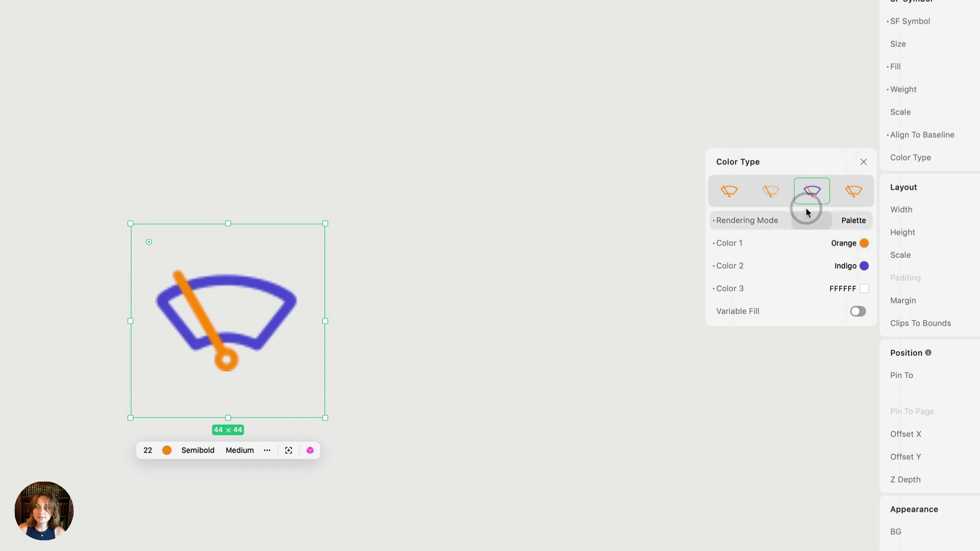
pyautogui.click(852, 193)
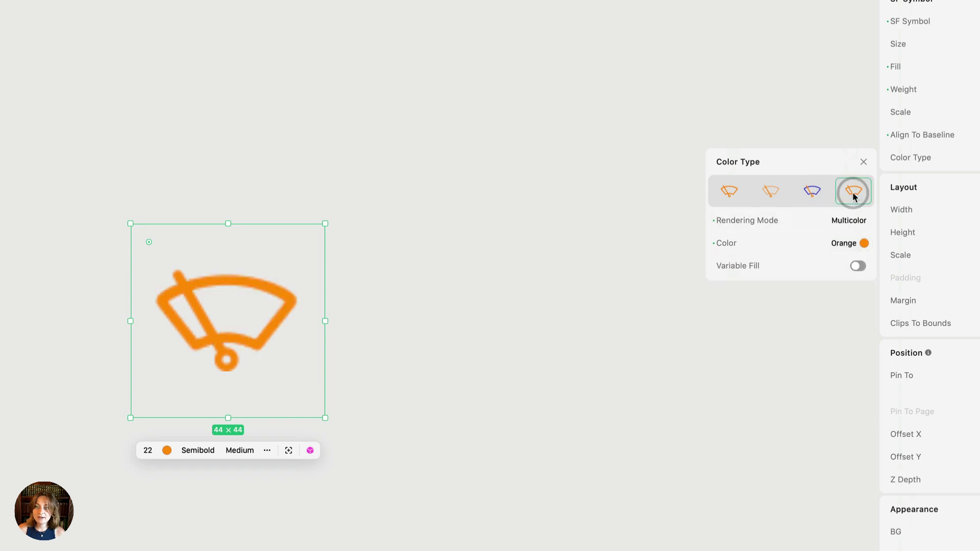
pyautogui.doubleClick(271, 379)
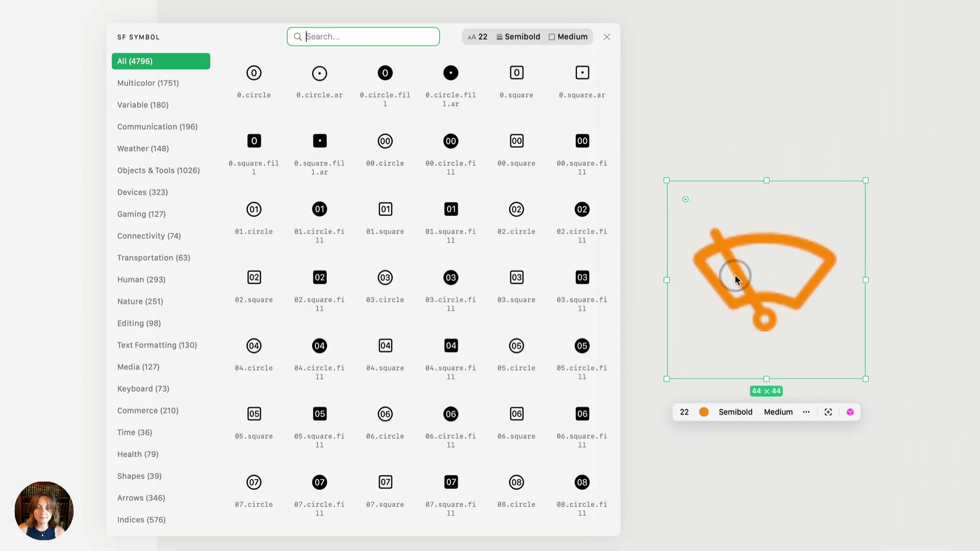
# - Filter the picker to Multicolor, search 'pal' and swap the wiper for paintpalette
pyautogui.click(148, 83)
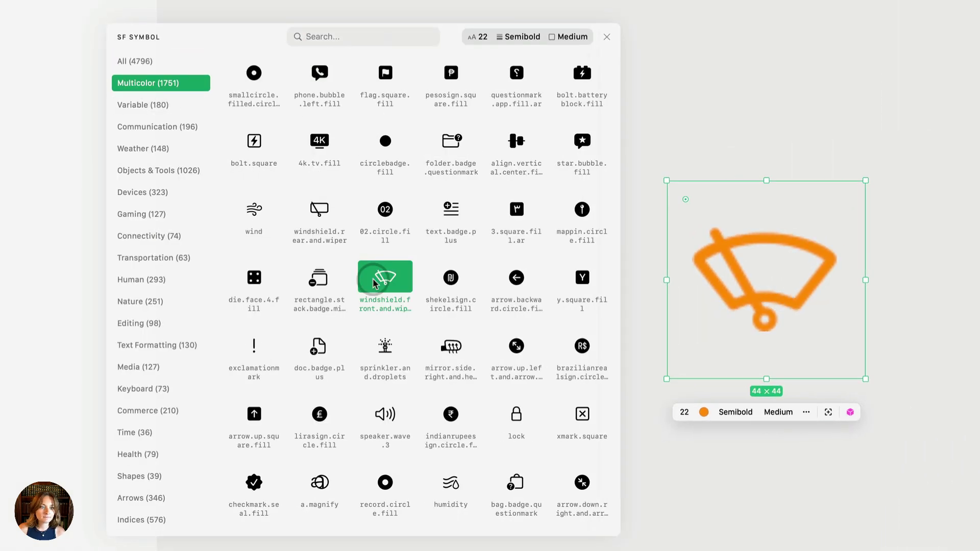
pyautogui.click(332, 43)
pyautogui.write('palle')
pyautogui.press('BackSpace')
pyautogui.press('BackSpace')
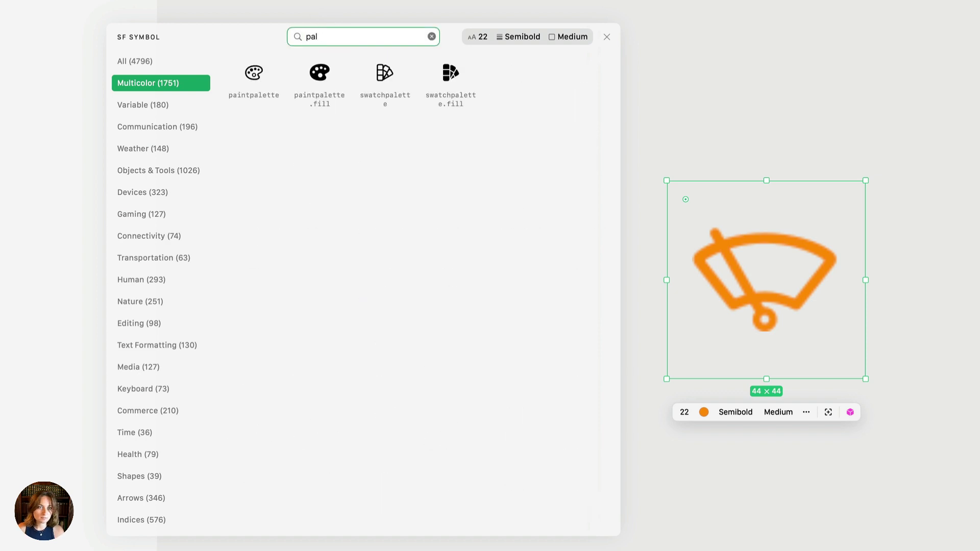
pyautogui.click(253, 78)
pyautogui.click(606, 37)
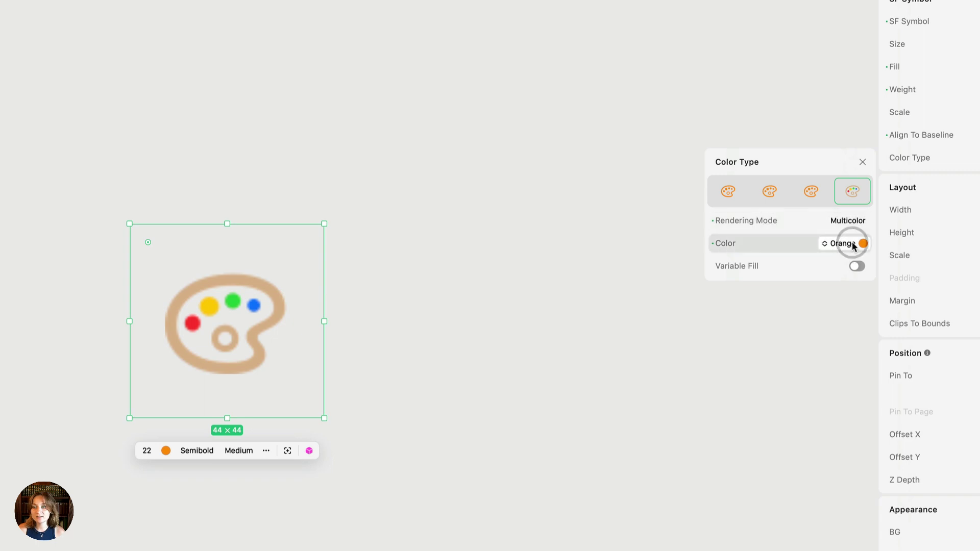
# - Cycle the paintpalette through Palette, Hierarchical, Monochrome and Multicolor, ending on orange Monochrome
pyautogui.click(812, 196)
pyautogui.click(768, 193)
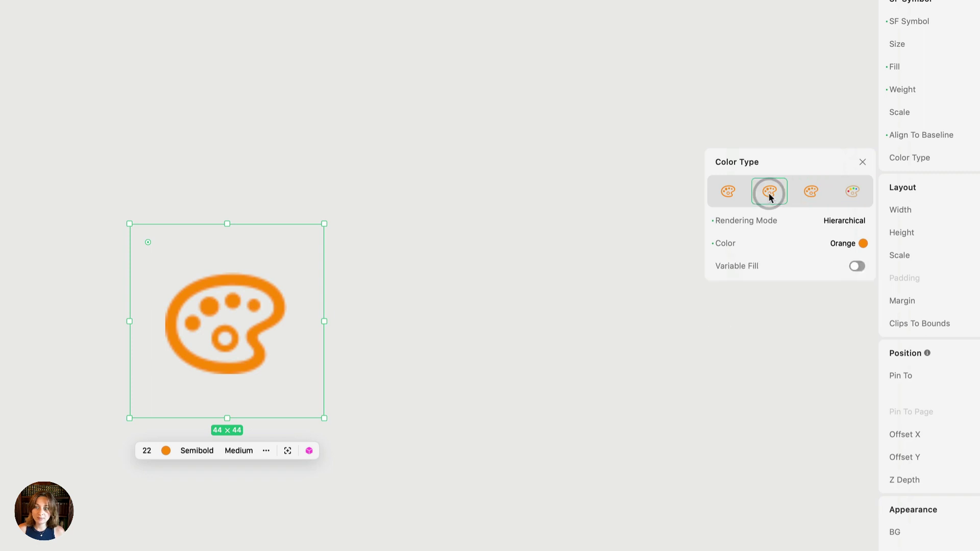
pyautogui.click(729, 192)
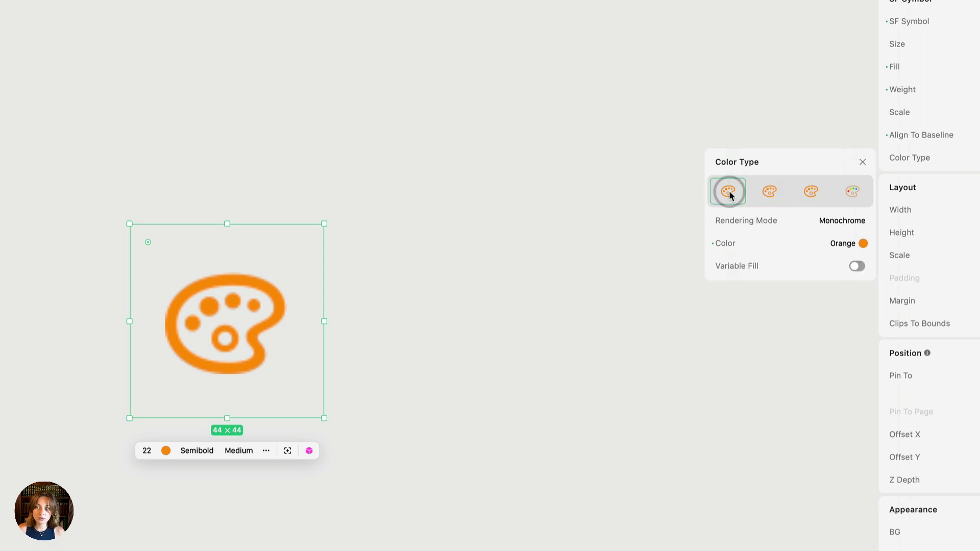
pyautogui.click(858, 194)
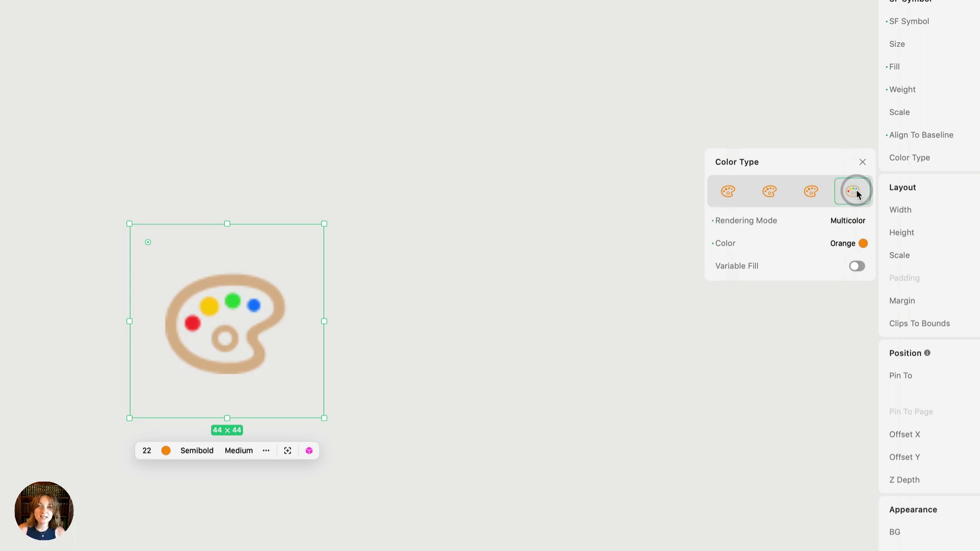
pyautogui.click(738, 194)
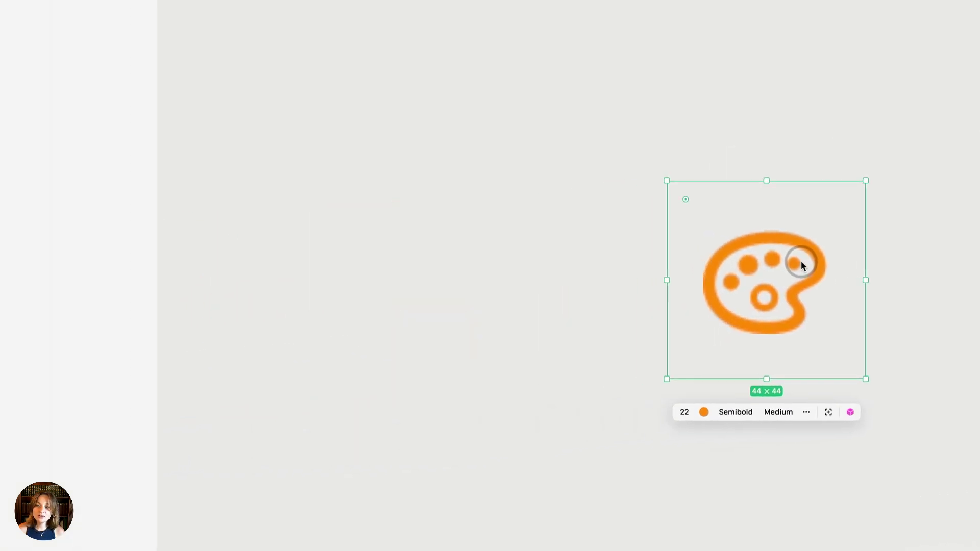
# - Replace the palette with speaker.wave.2.fill from the Variable symbol set
pyautogui.doubleClick(766, 282)
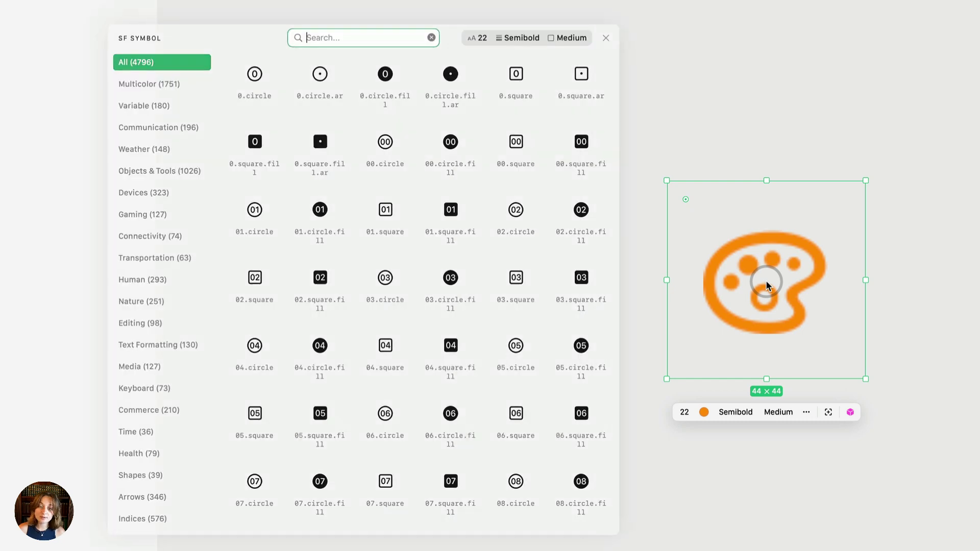
pyautogui.click(144, 106)
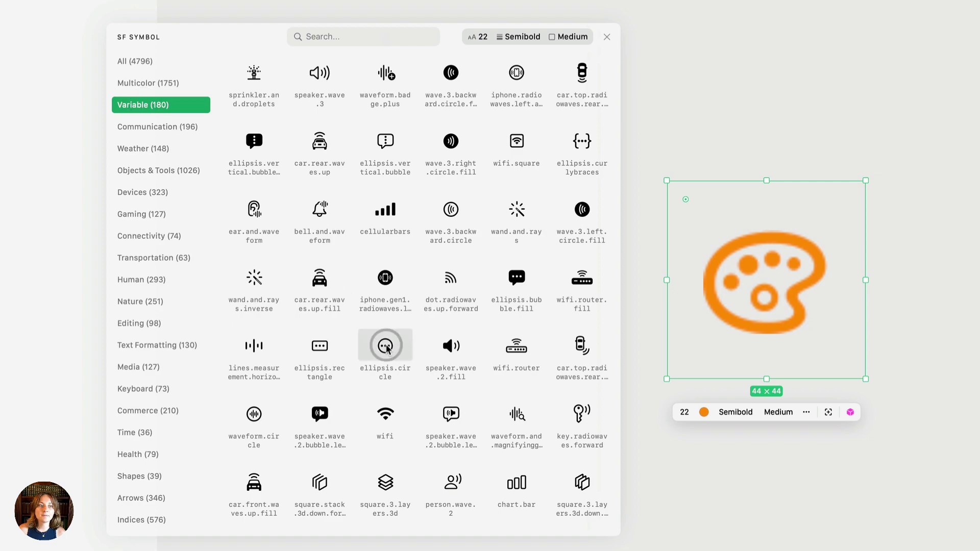
pyautogui.scroll(-10, 386, 347)
pyautogui.scroll(10, 386, 347)
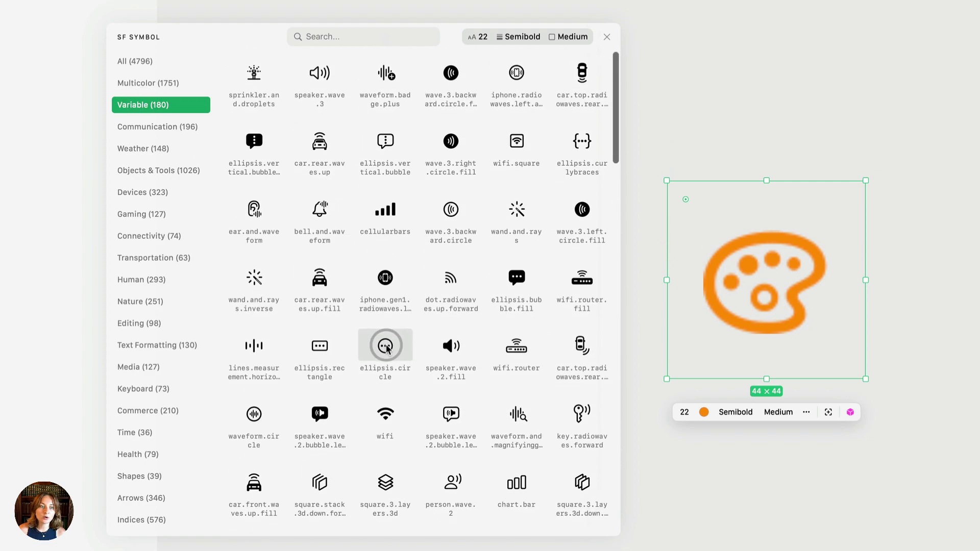
pyautogui.scroll(-2, 385, 388)
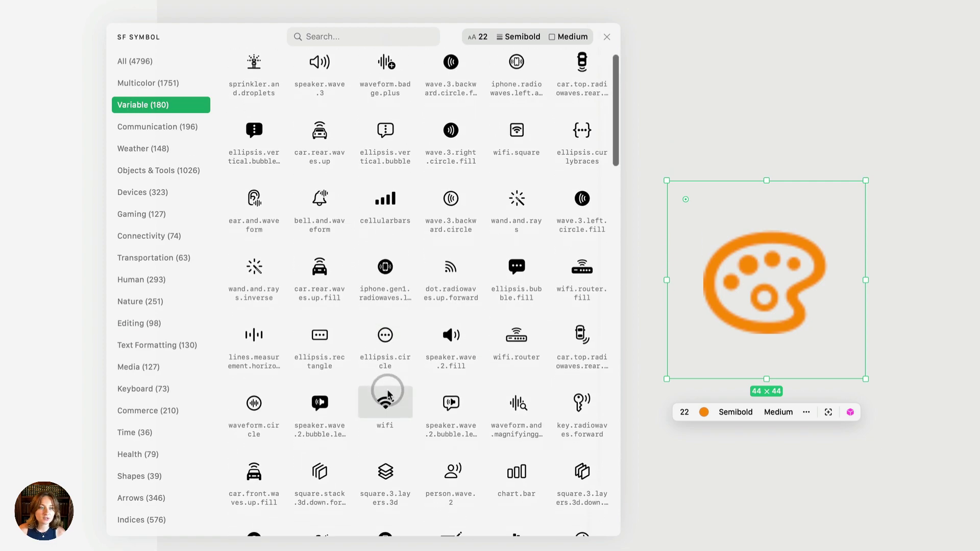
pyautogui.scroll(2, 388, 375)
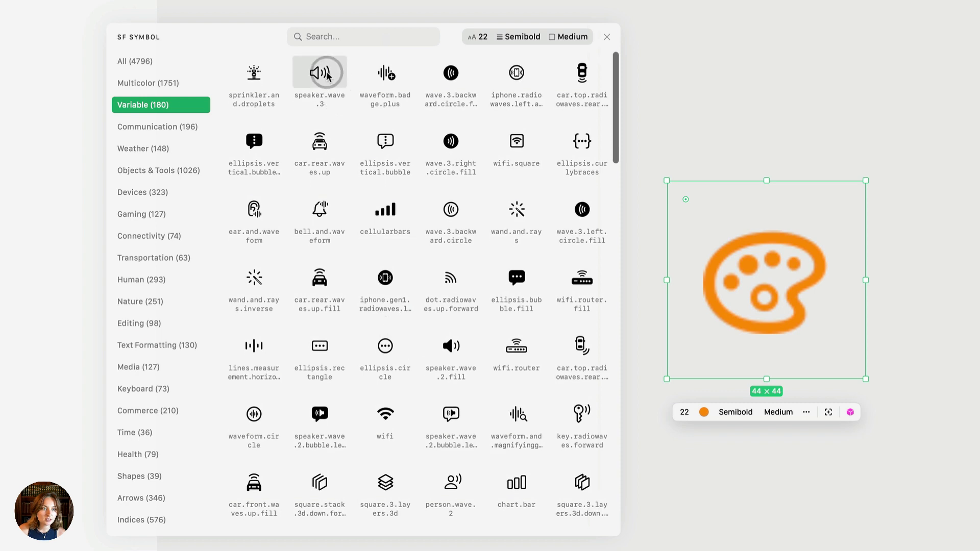
pyautogui.click(451, 345)
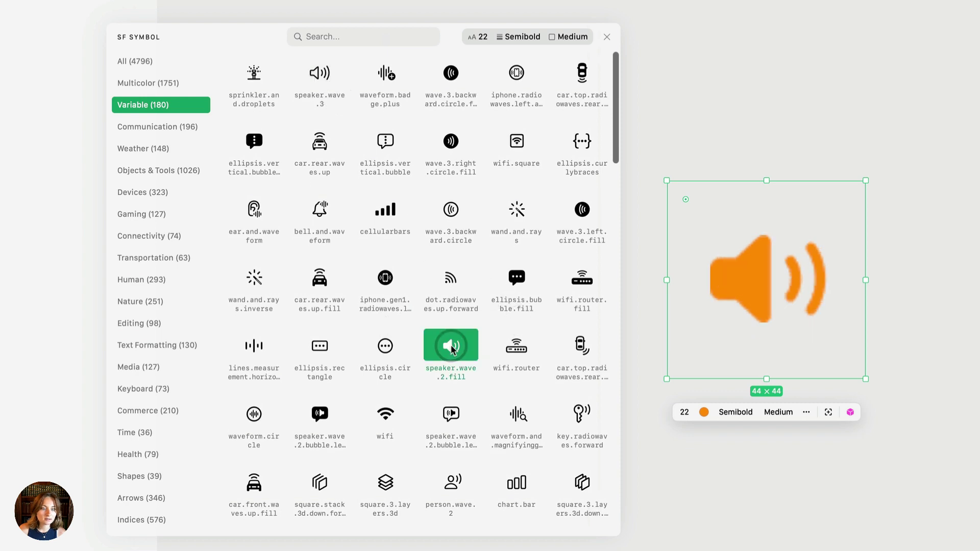
pyautogui.click(606, 38)
pyautogui.click(849, 412)
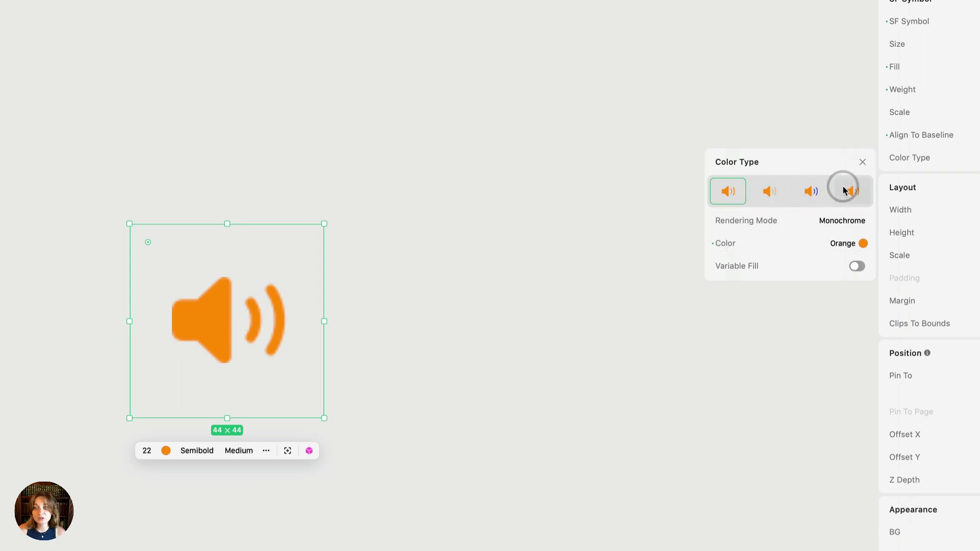
# - Enable Variable Fill on the speaker and test Progress at 0% and 25%, leaving it at 100%
pyautogui.click(857, 265)
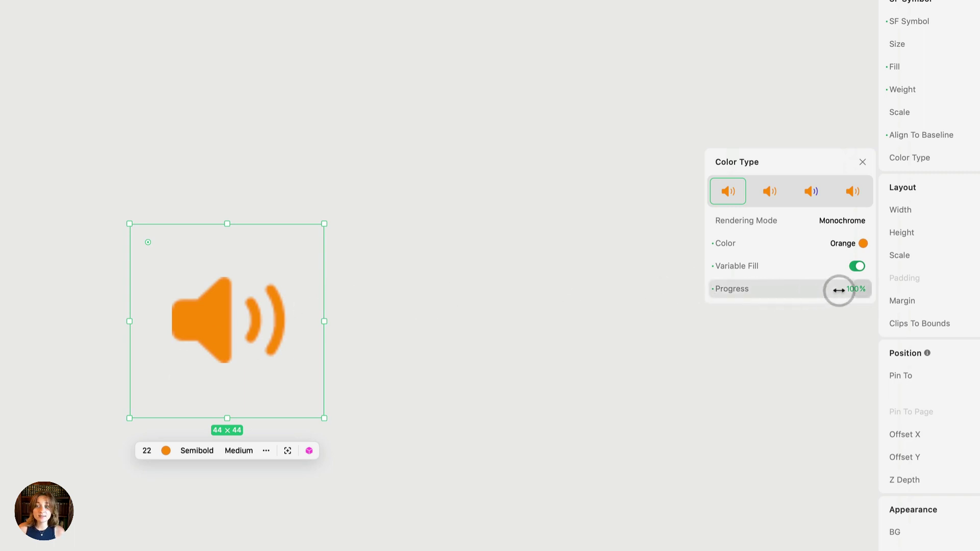
pyautogui.moveTo(837, 286); pyautogui.dragTo(600, 300)
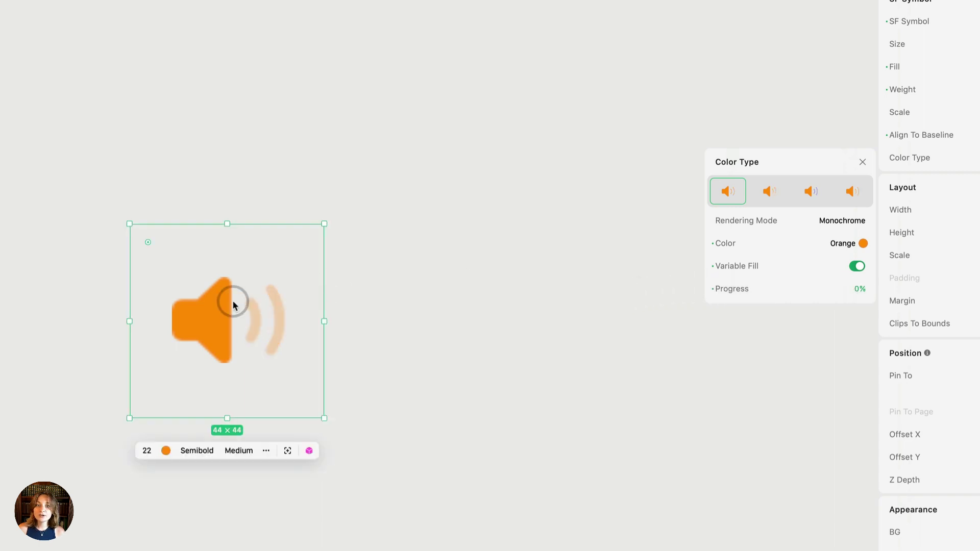
pyautogui.click(192, 325)
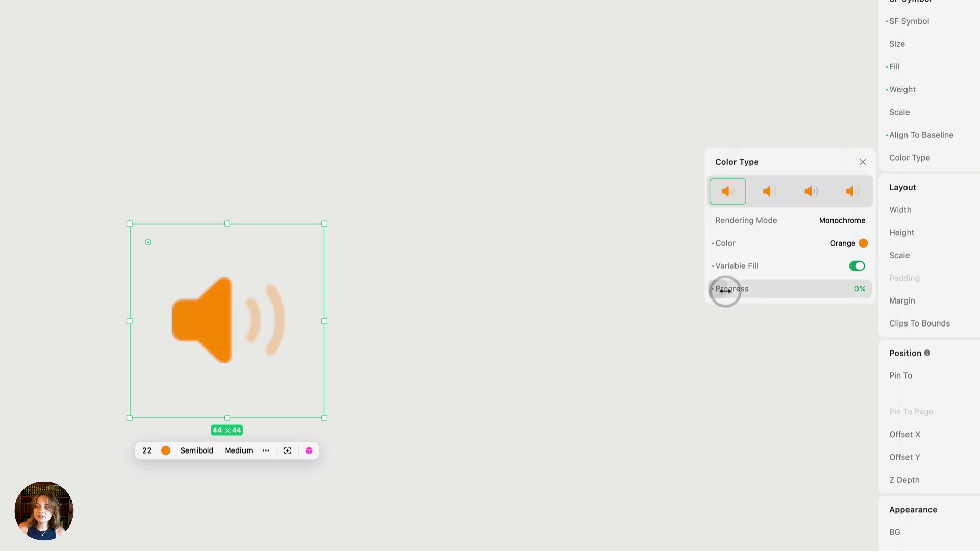
pyautogui.moveTo(725, 291); pyautogui.dragTo(772, 291)
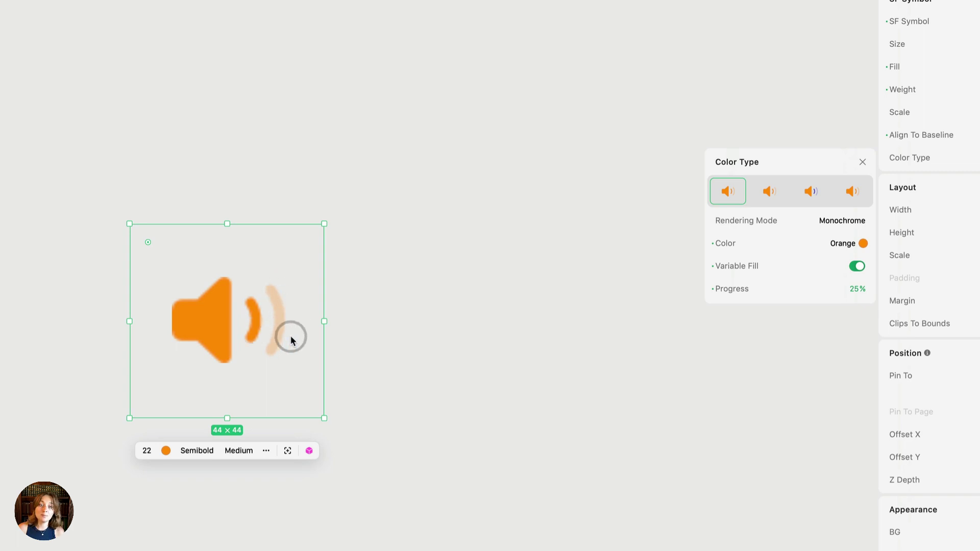
pyautogui.moveTo(770, 293); pyautogui.dragTo(908, 291)
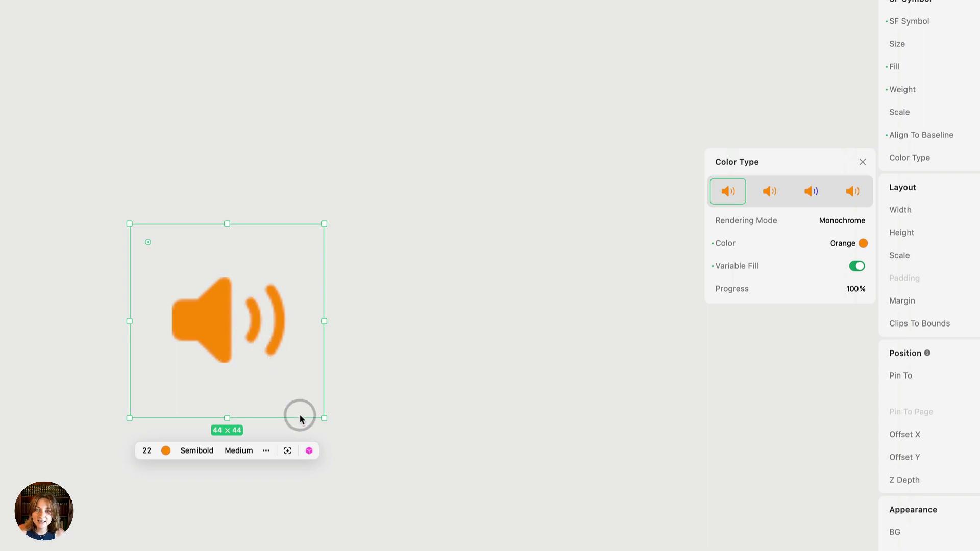
# - Add a new Custom 1 state to the Symbol 2 component from the main editor
pyautogui.click(309, 451)
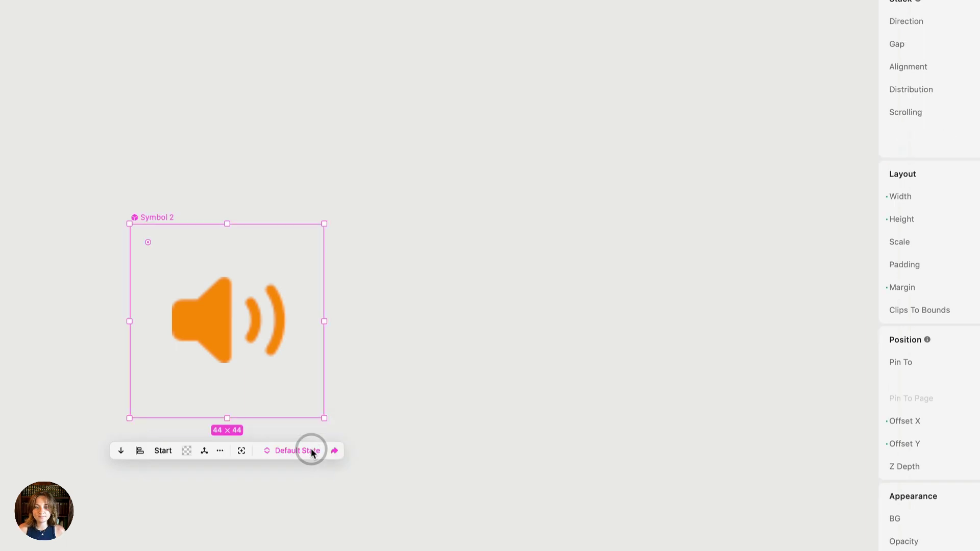
pyautogui.click(334, 451)
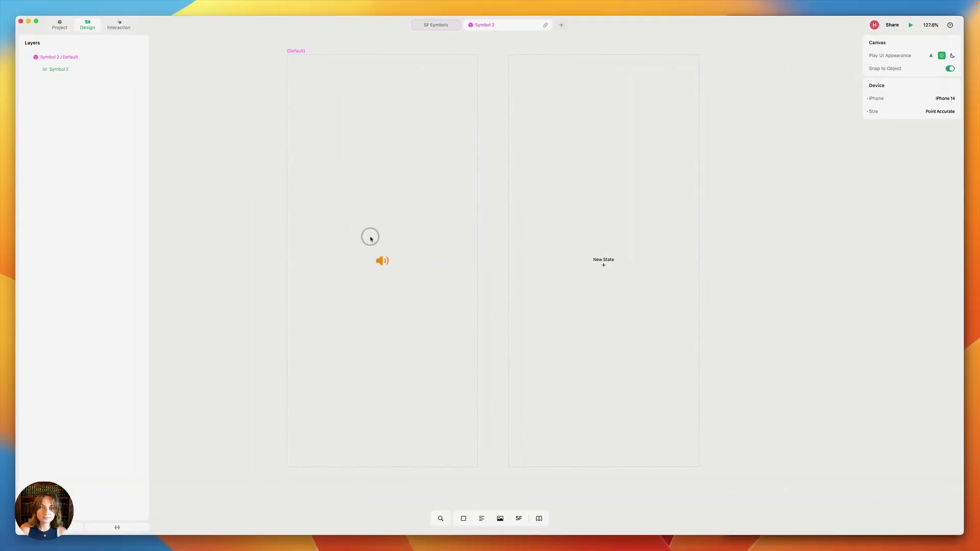
pyautogui.click(598, 262)
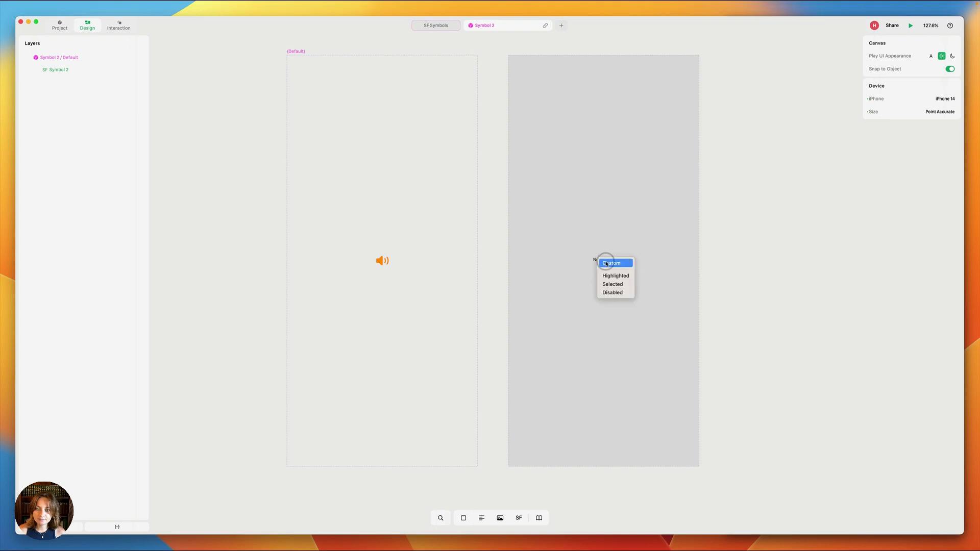
pyautogui.click(606, 263)
# - In Custom 1, set the speaker symbol's Variable Fill Progress to 23%
pyautogui.click(604, 261)
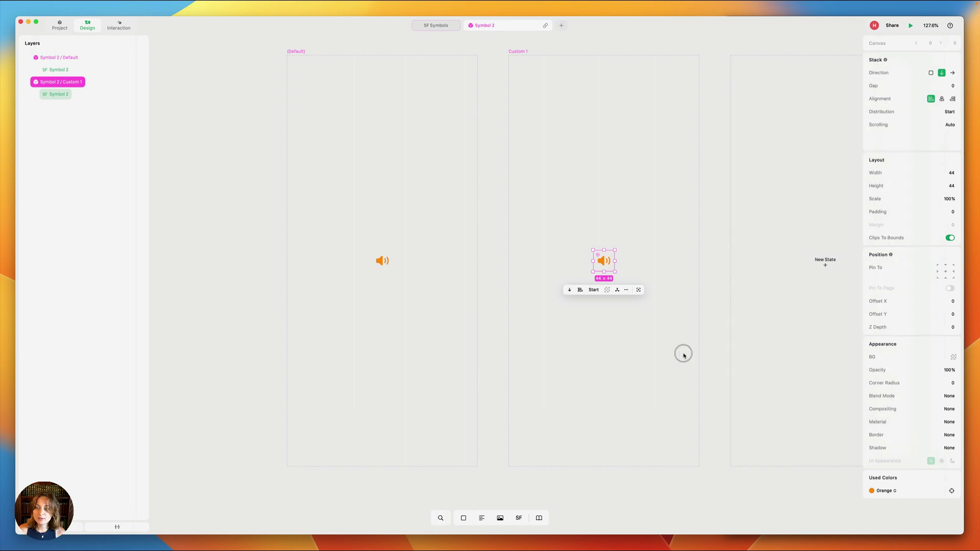
pyautogui.click(604, 261)
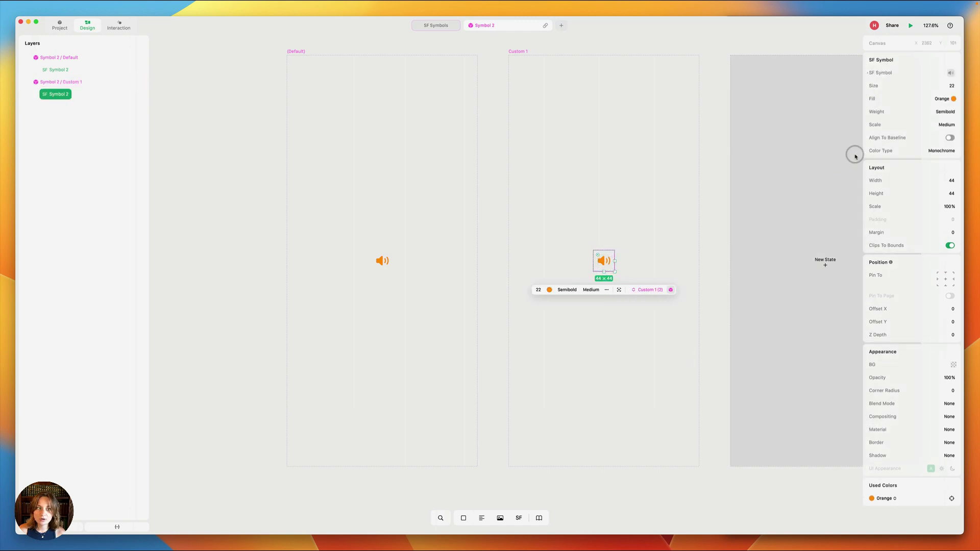
pyautogui.click(932, 153)
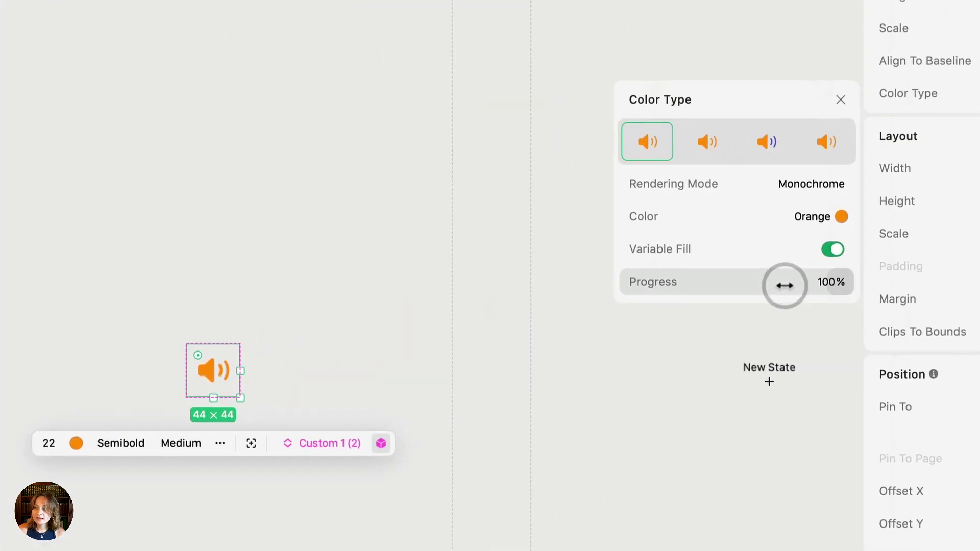
pyautogui.moveTo(740, 283); pyautogui.dragTo(573, 286)
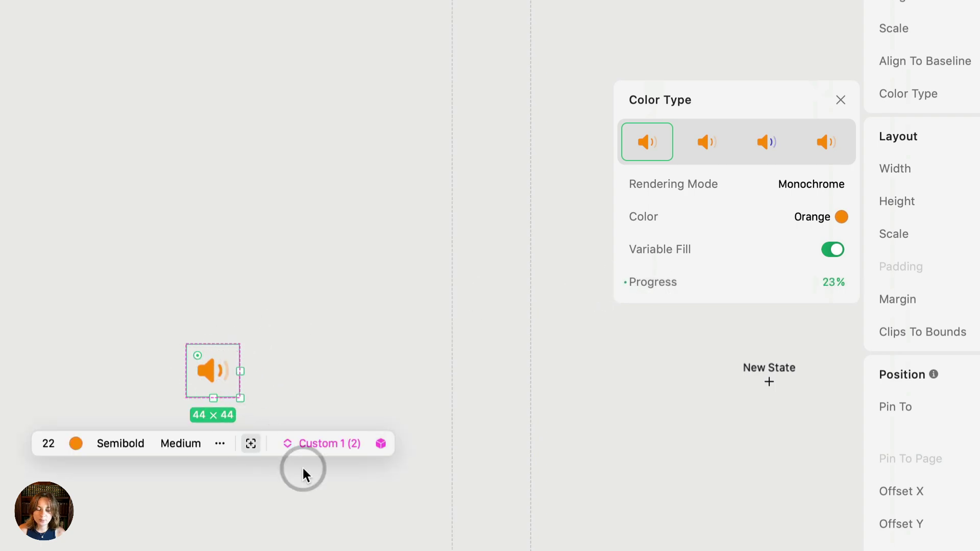